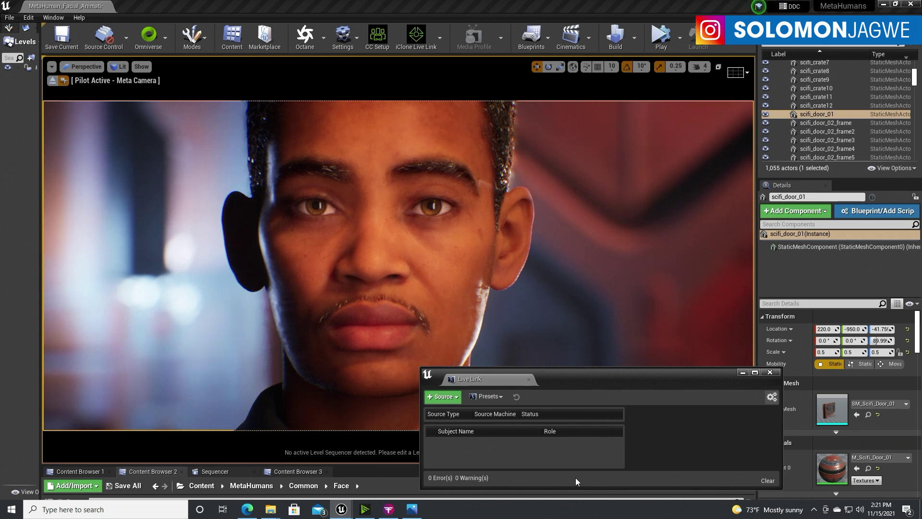
# Read the new features and highlights in the Faceware studio 1.5.png release notes image.
pyautogui.click(414, 512)
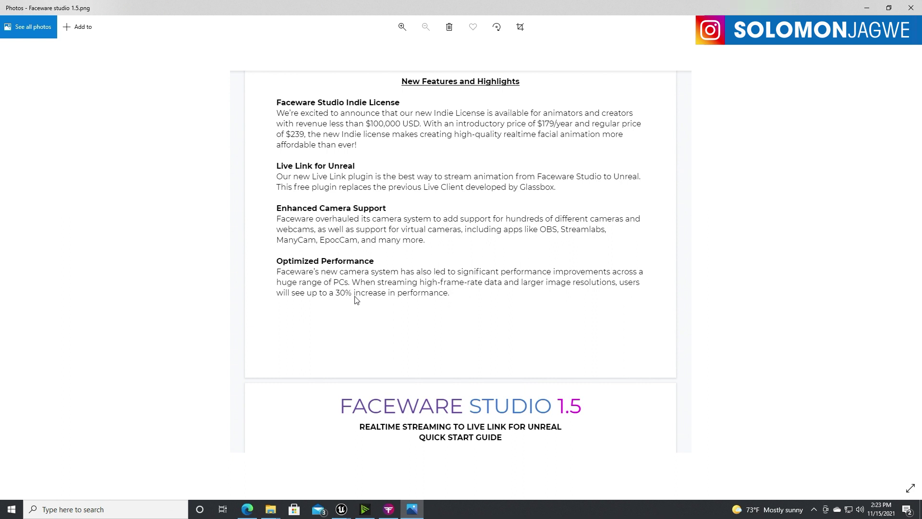
pyautogui.click(867, 10)
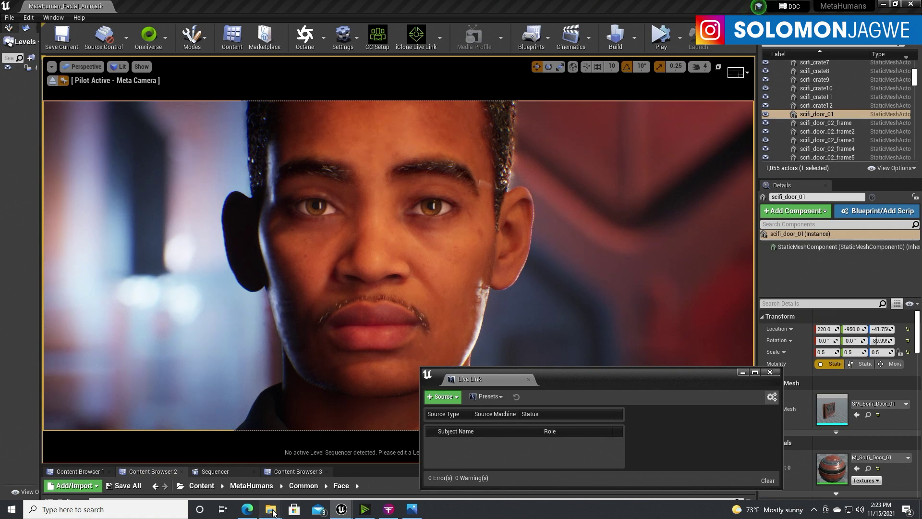
pyautogui.moveTo(273, 511)
pyautogui.click(240, 473)
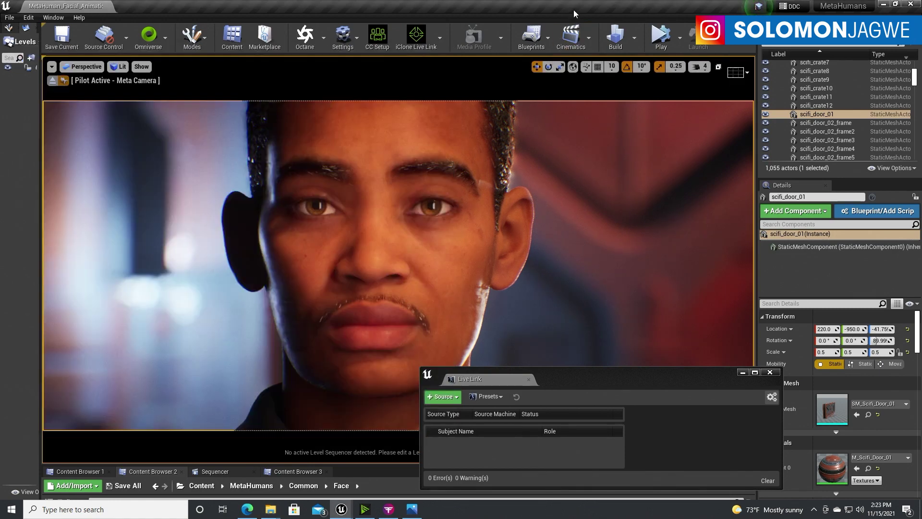
pyautogui.click(576, 14)
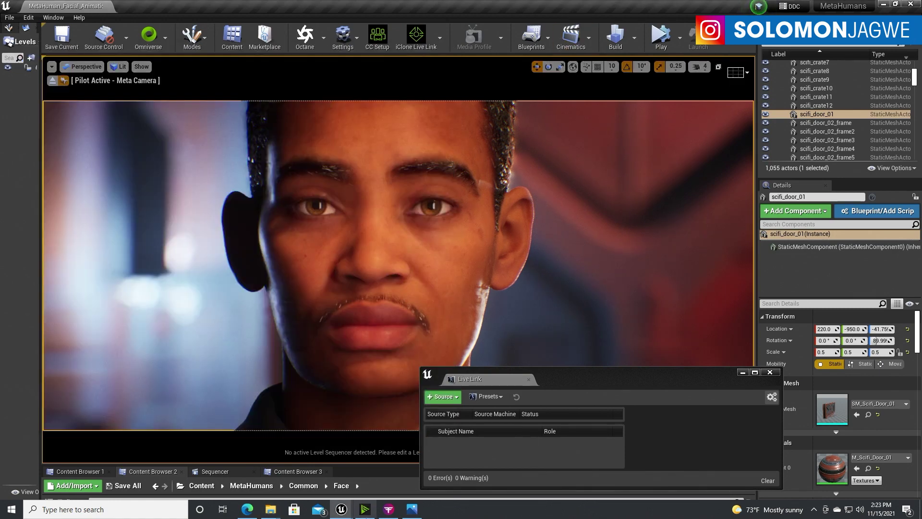
pyautogui.click(413, 510)
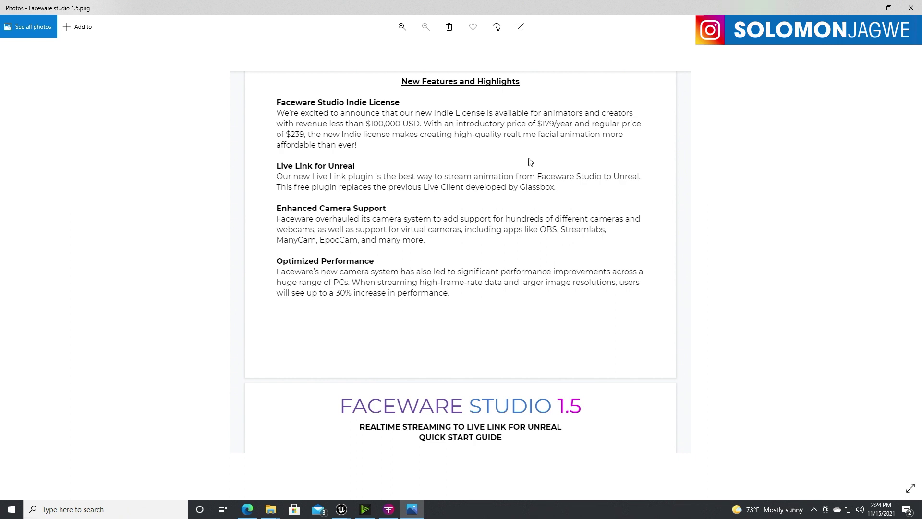
pyautogui.click(868, 8)
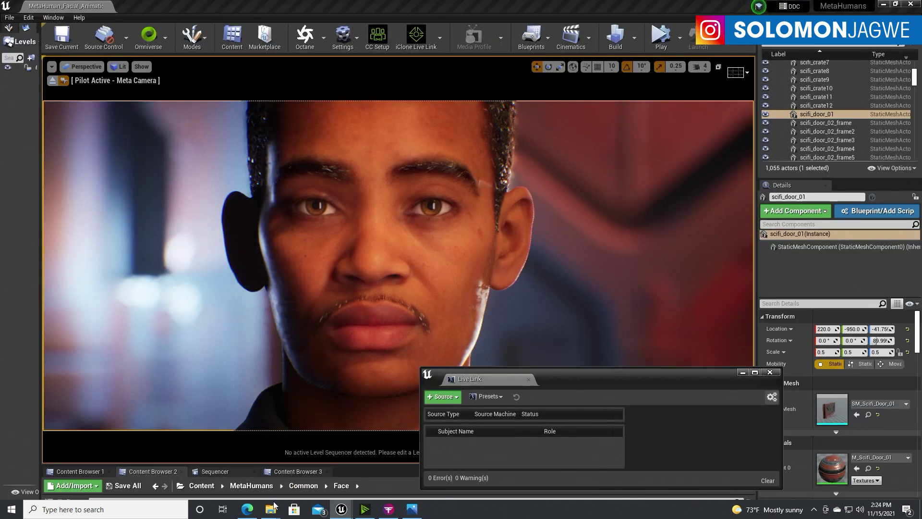
# Check the FTI Live Link folder in the UE_4.27 engine's Plugins folder.
pyautogui.moveTo(272, 509)
pyautogui.click(242, 468)
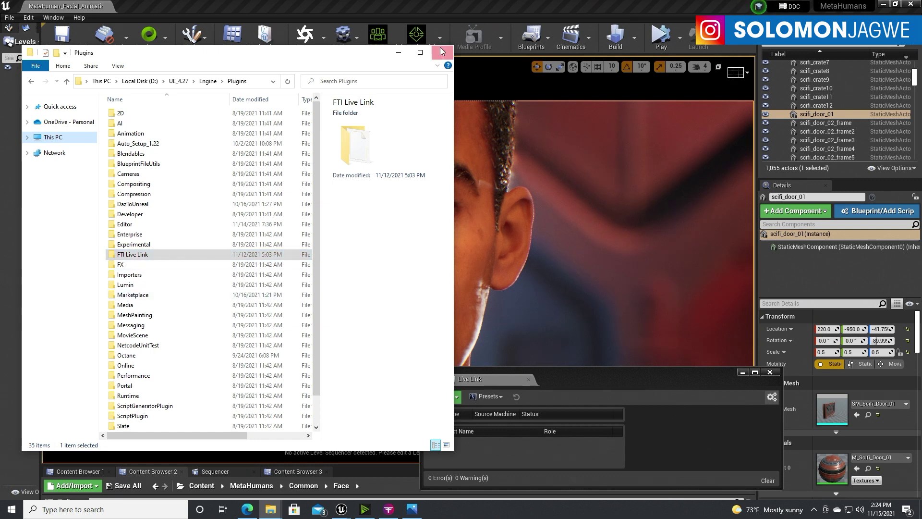
pyautogui.click(399, 52)
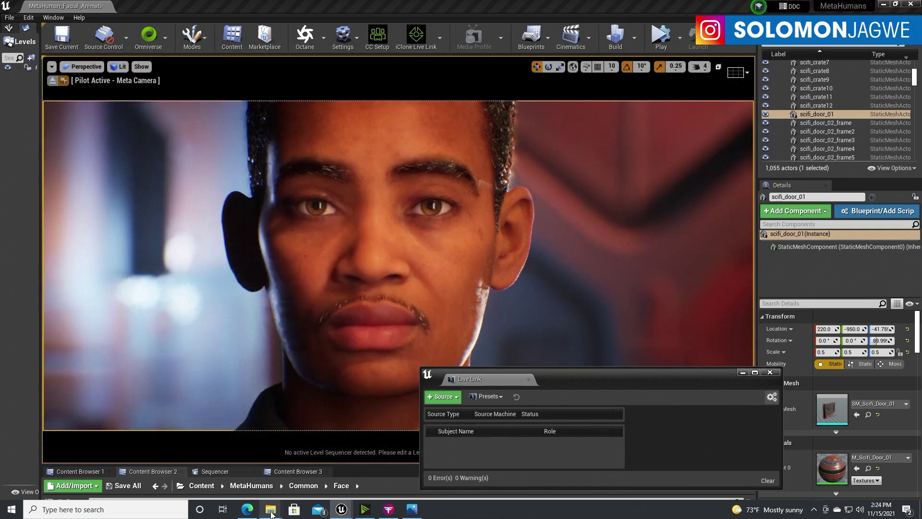
# Locate the MotionLogicFWLL folder in the Content folder of the MetaHumansFW 4.27 project.
pyautogui.moveTo(272, 513)
pyautogui.click(298, 462)
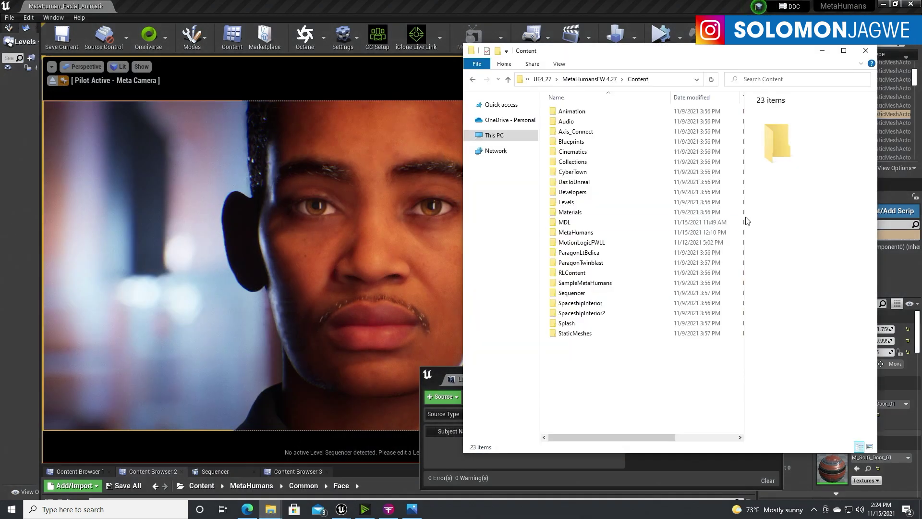
pyautogui.click(583, 244)
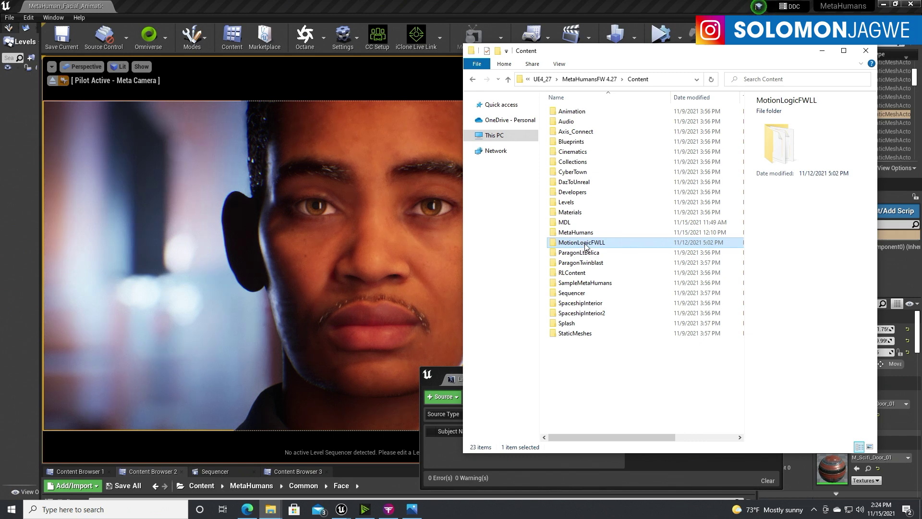
pyautogui.click(597, 360)
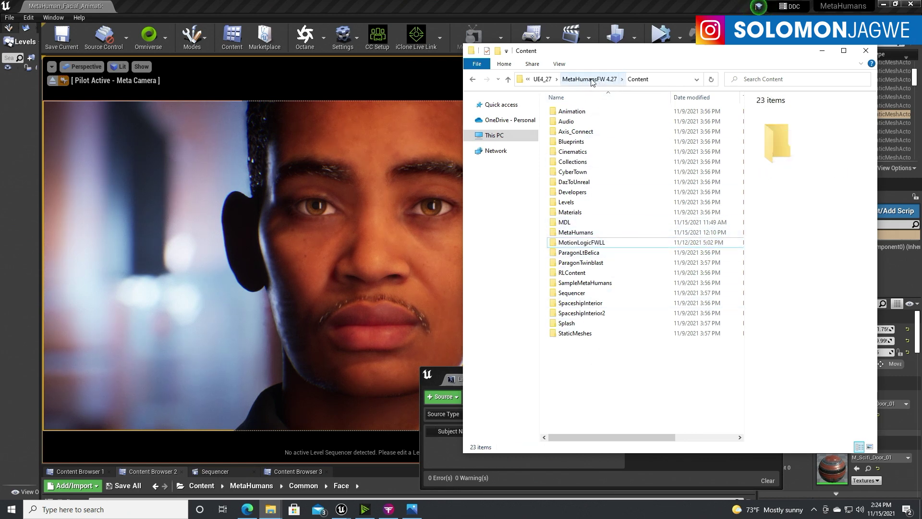
pyautogui.click(592, 81)
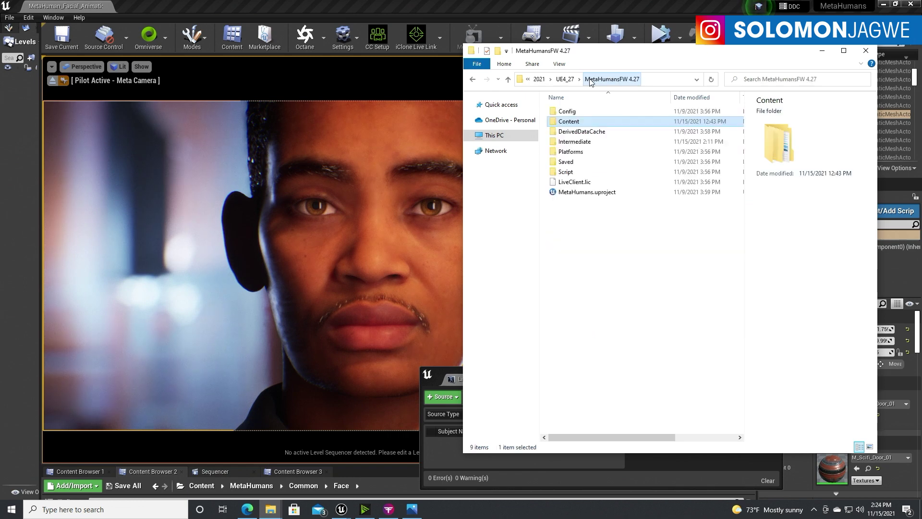
pyautogui.doubleClick(572, 123)
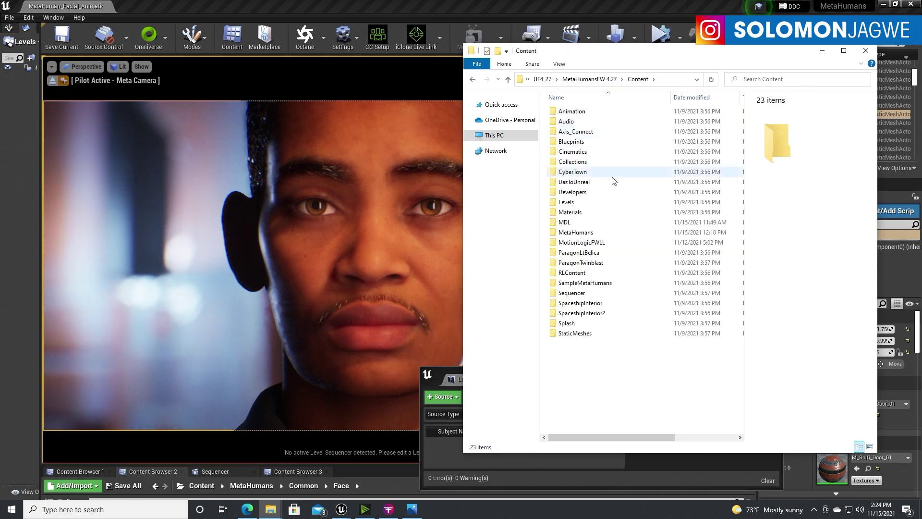
# Examine the Faceware LiveLink Body and Face assets inside the MotionLogicFWLL folder.
pyautogui.click(585, 245)
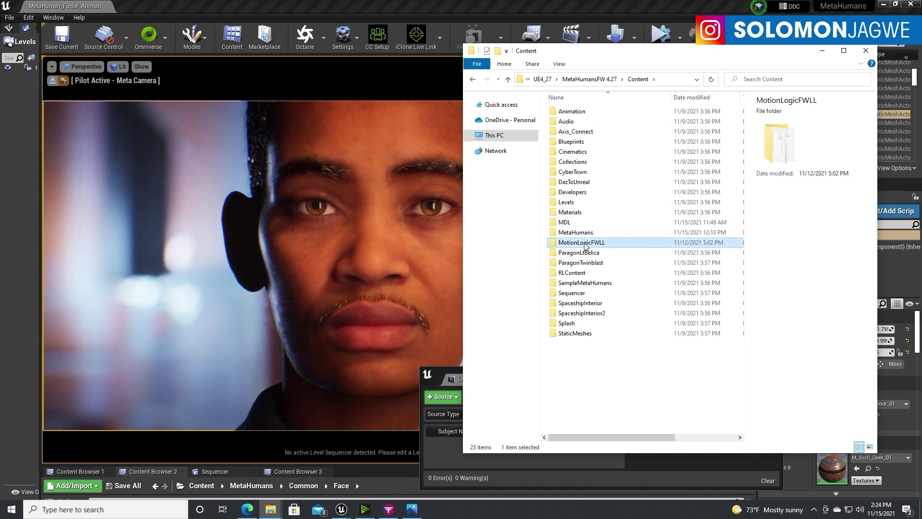
pyautogui.doubleClick(585, 245)
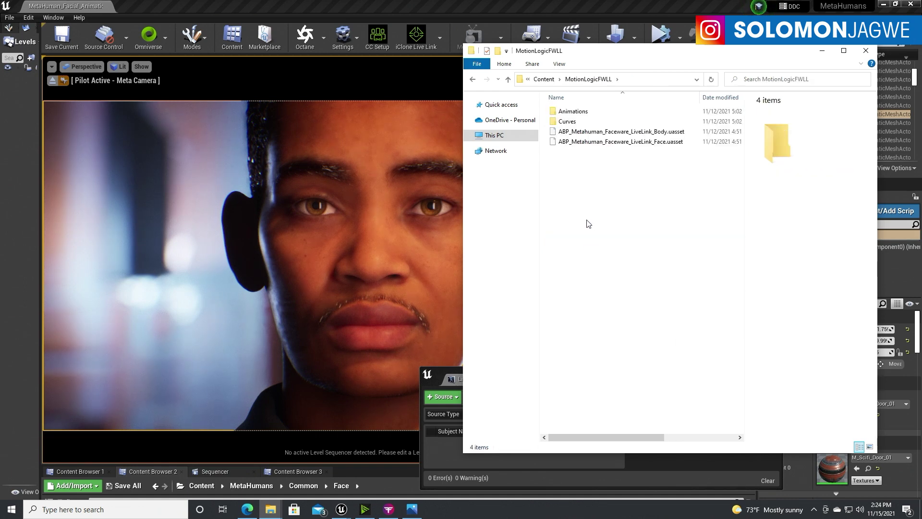
pyautogui.click(622, 135)
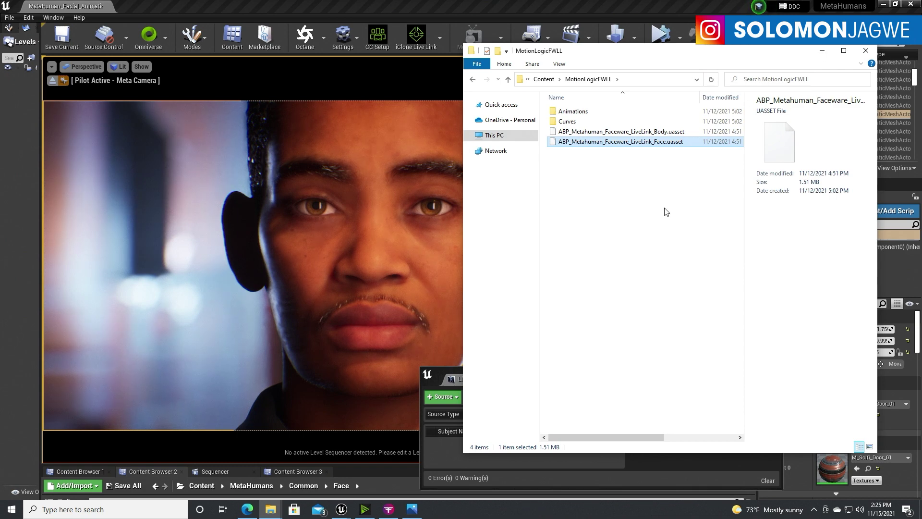
pyautogui.click(545, 79)
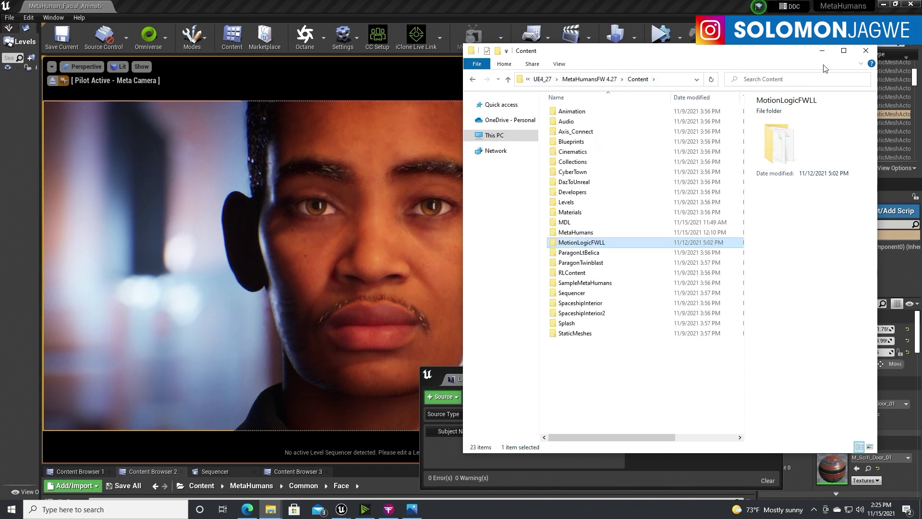
pyautogui.click(822, 51)
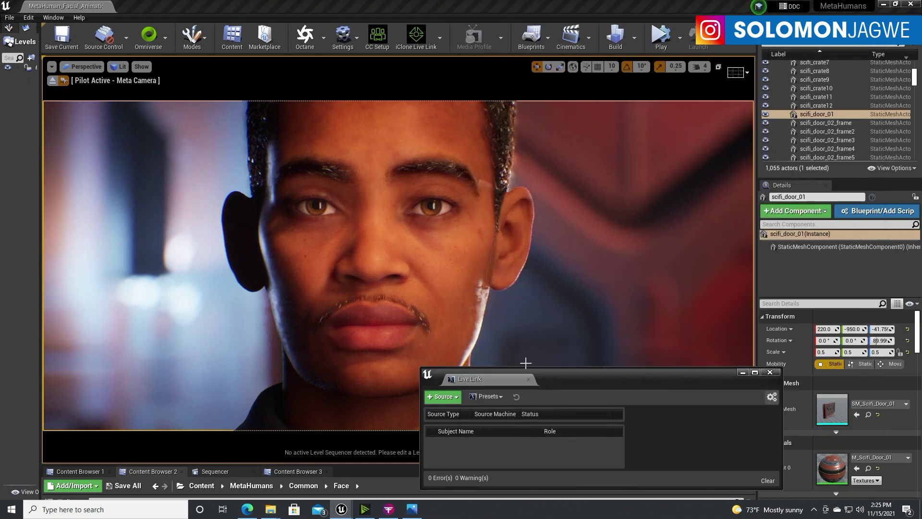
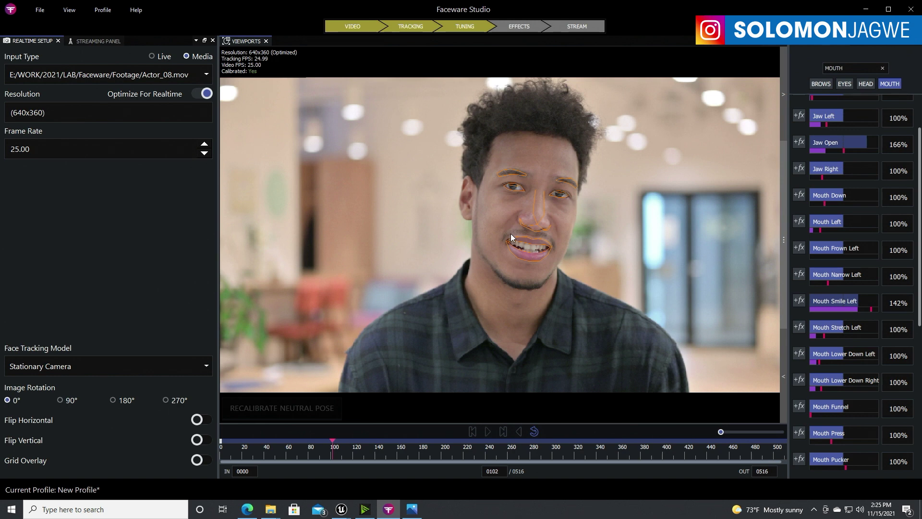
# Switch to Faceware Studio and review the streaming settings, toggling all streamed face groups off and back on.
pyautogui.click(98, 42)
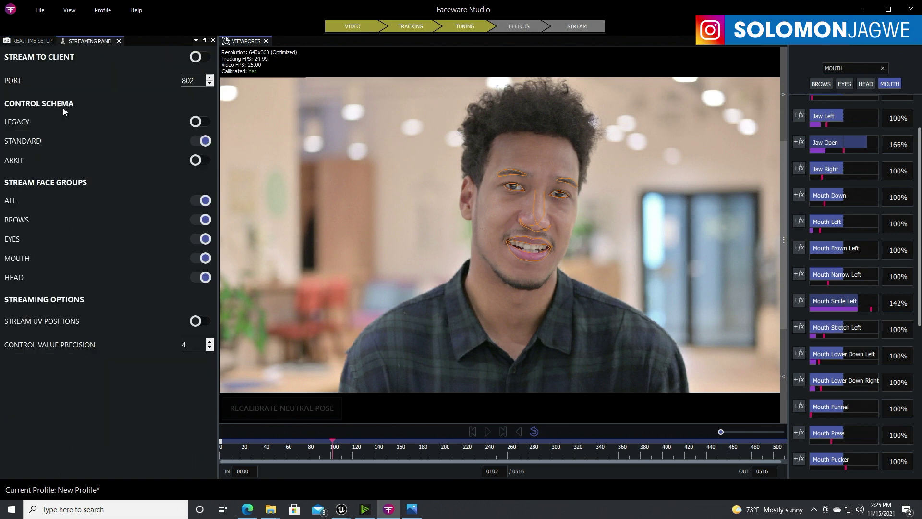
pyautogui.click(205, 202)
pyautogui.click(204, 202)
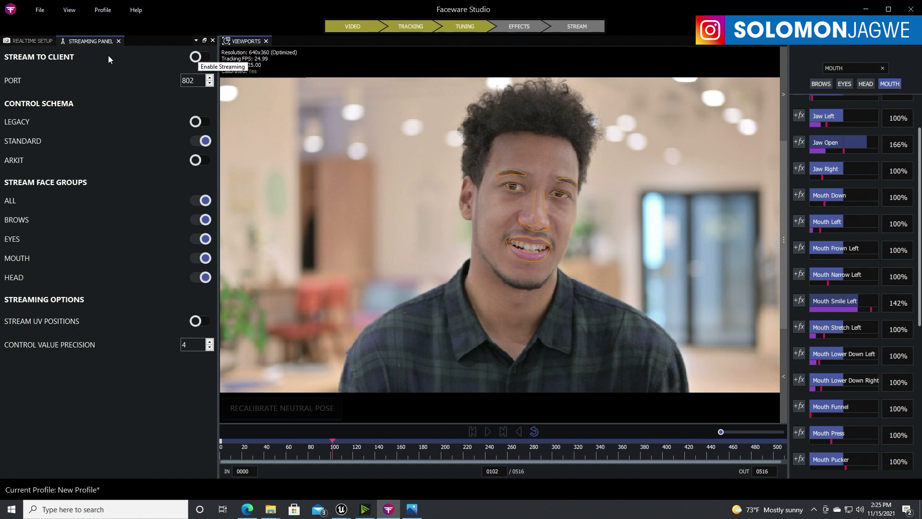
# Compare the Actor_08.mov footage in the realtime setup with Optimize For Realtime off and on, leaving it enabled.
pyautogui.click(37, 41)
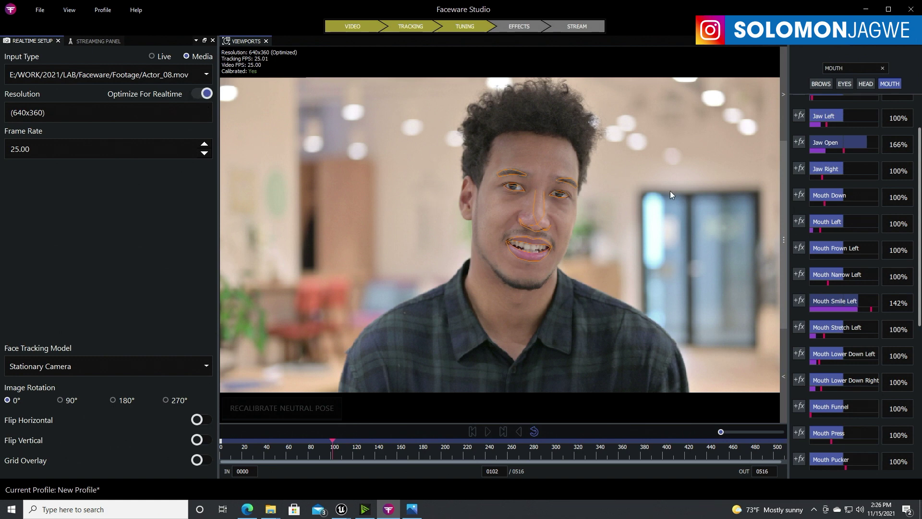
pyautogui.click(202, 96)
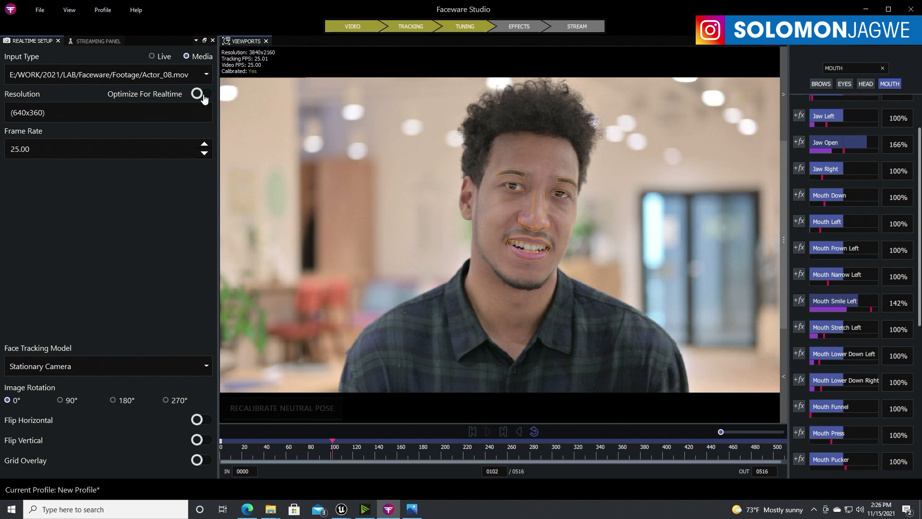
pyautogui.click(200, 97)
pyautogui.click(201, 97)
pyautogui.click(198, 96)
# Scrub the Actor_08.mov footage between frames 13 and 75 to examine the face tracking and find a neutral expression.
pyautogui.click(235, 442)
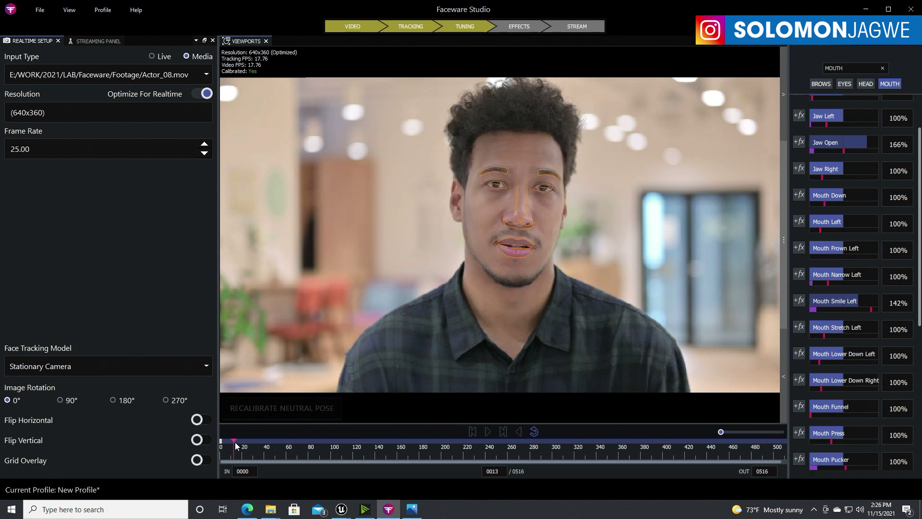
pyautogui.moveTo(234, 442)
pyautogui.mouseDown()
pyautogui.moveTo(213, 441)
pyautogui.moveTo(248, 441)
pyautogui.mouseUp()
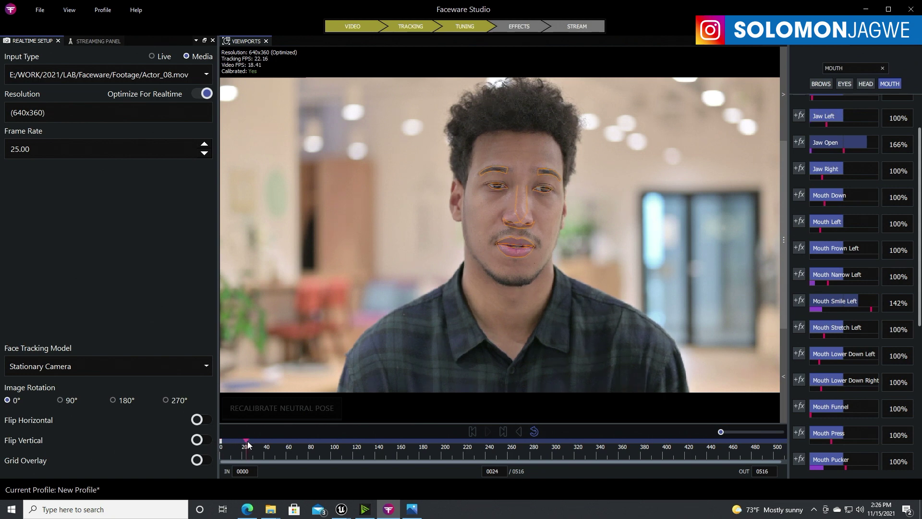
pyautogui.click(257, 440)
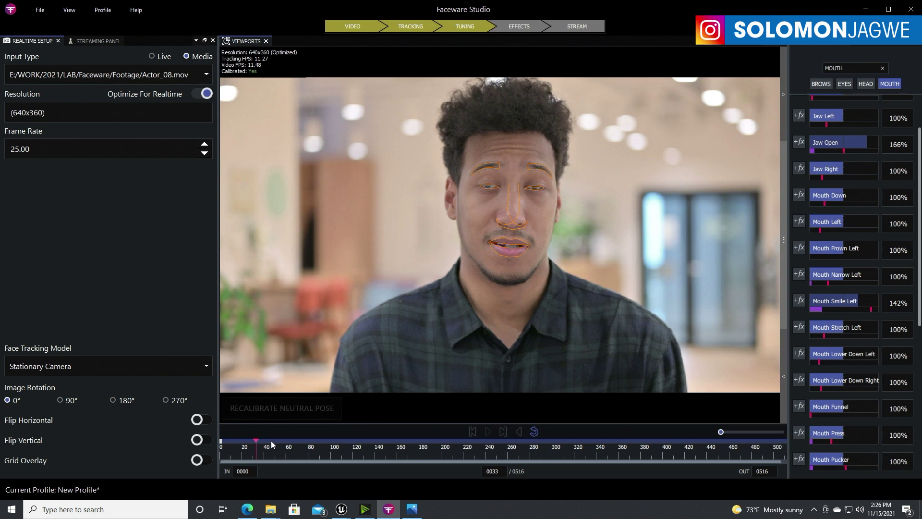
pyautogui.click(272, 440)
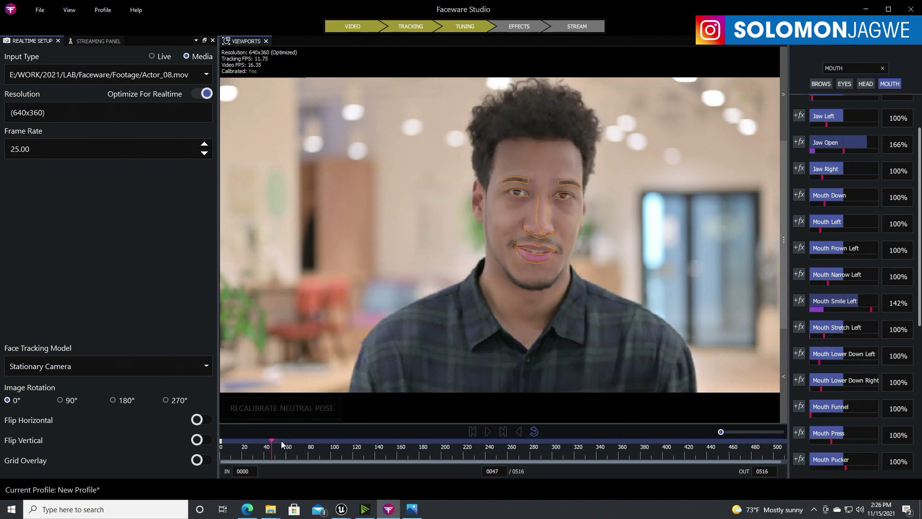
pyautogui.click(281, 441)
pyautogui.click(295, 440)
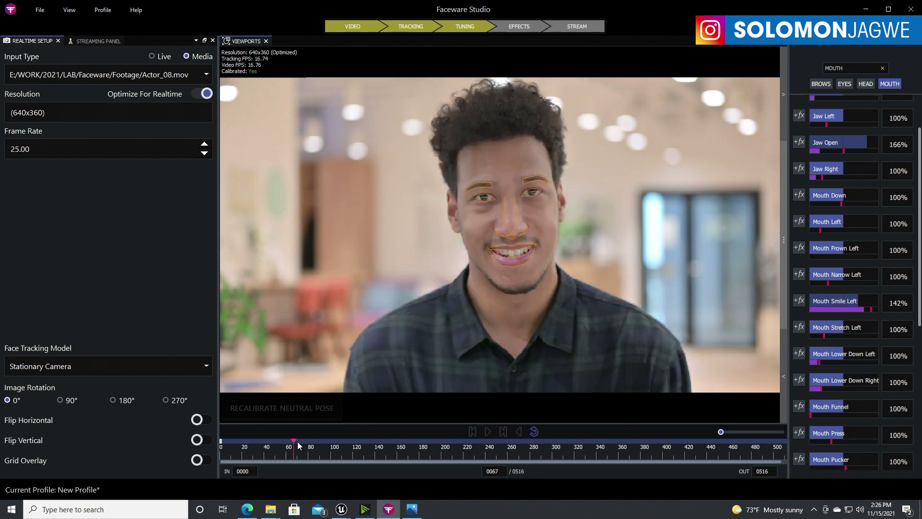
pyautogui.click(303, 441)
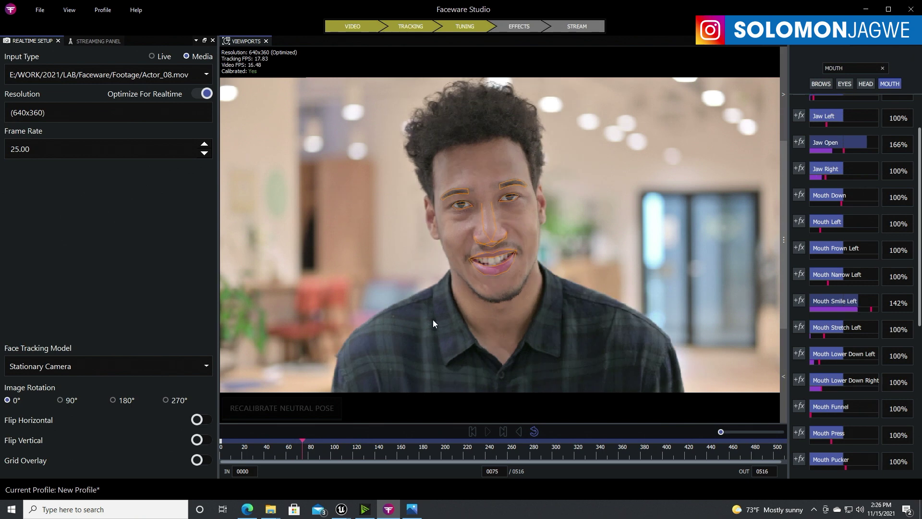
# Move the footage to frame 21 and recalibrate the neutral pose there.
pyautogui.click(285, 441)
pyautogui.click(243, 440)
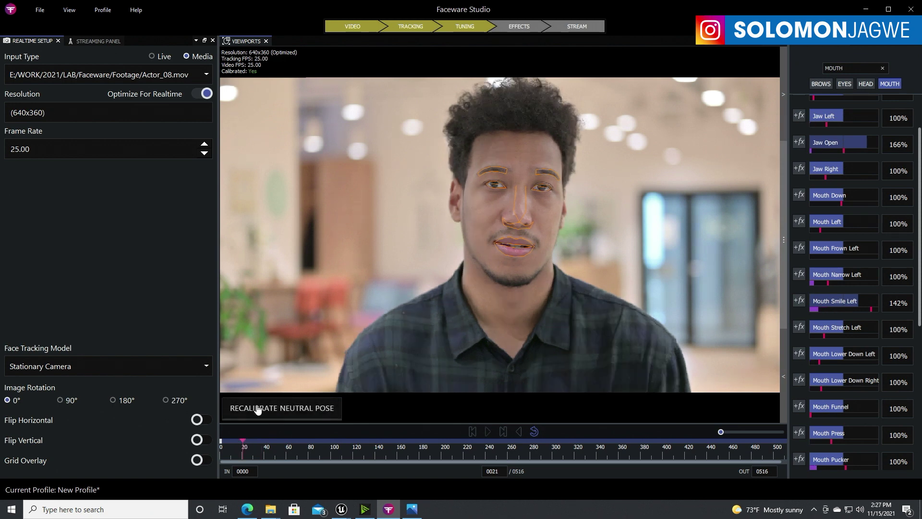
pyautogui.click(276, 408)
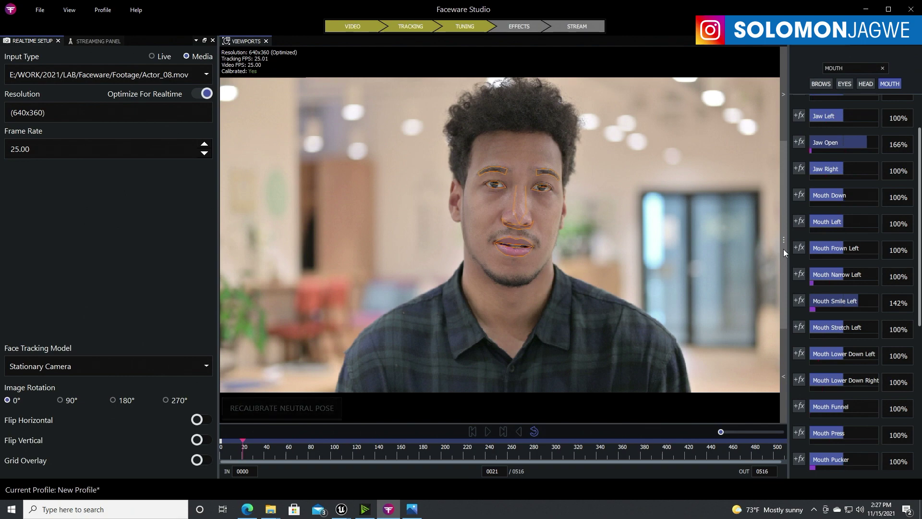
# Widen the mouth tuning area and play the footage to frame 231 to check the animation values.
pyautogui.moveTo(788, 234); pyautogui.dragTo(689, 236)
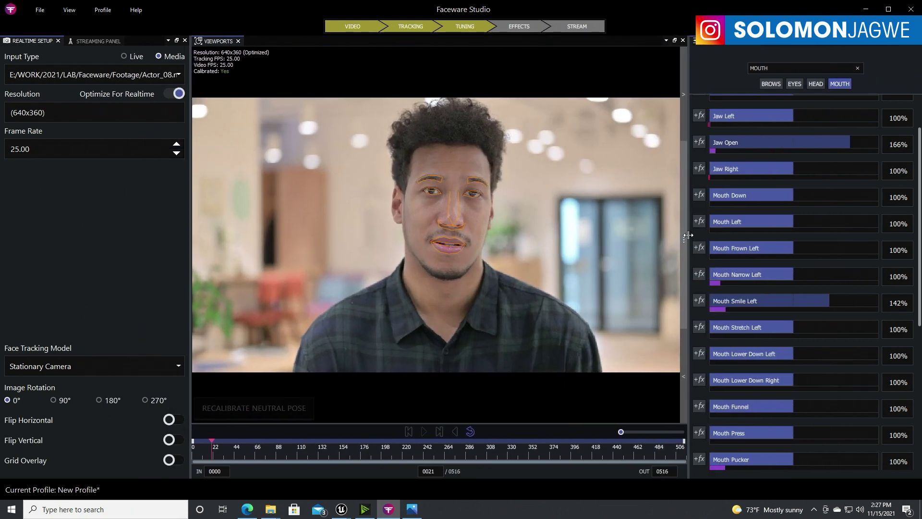
pyautogui.click(425, 433)
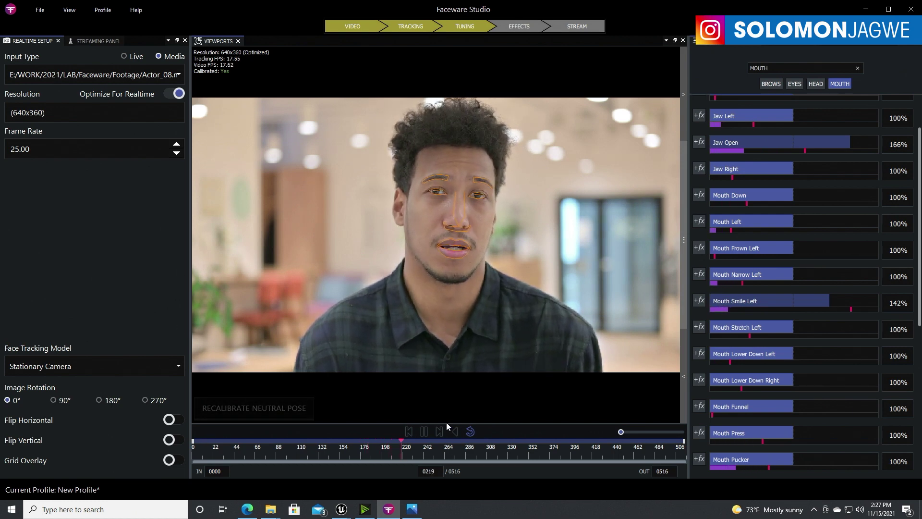
pyautogui.click(425, 432)
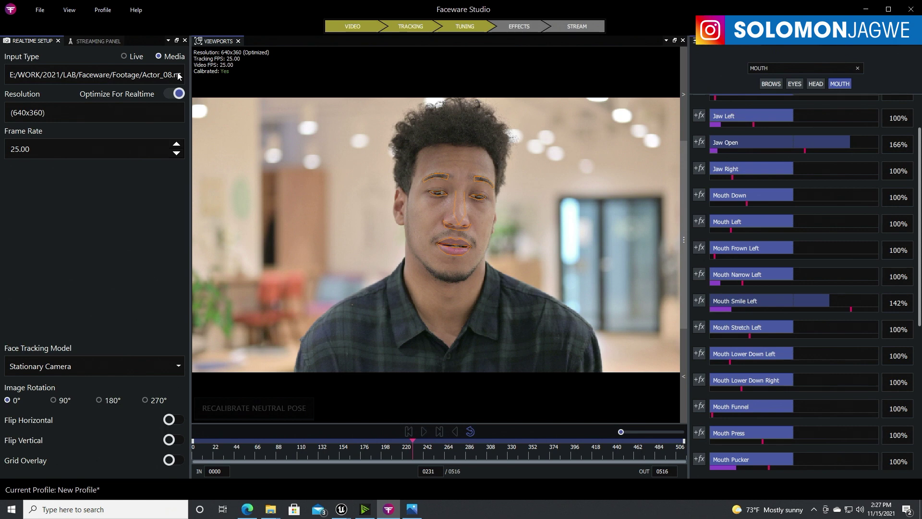
# Switch the input type to Live and check which cameras are available.
pyautogui.click(125, 56)
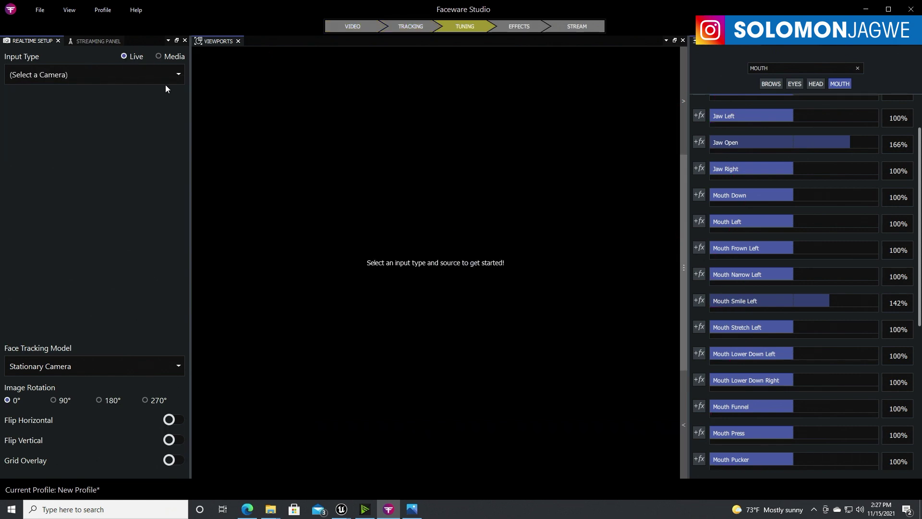
pyautogui.click(179, 75)
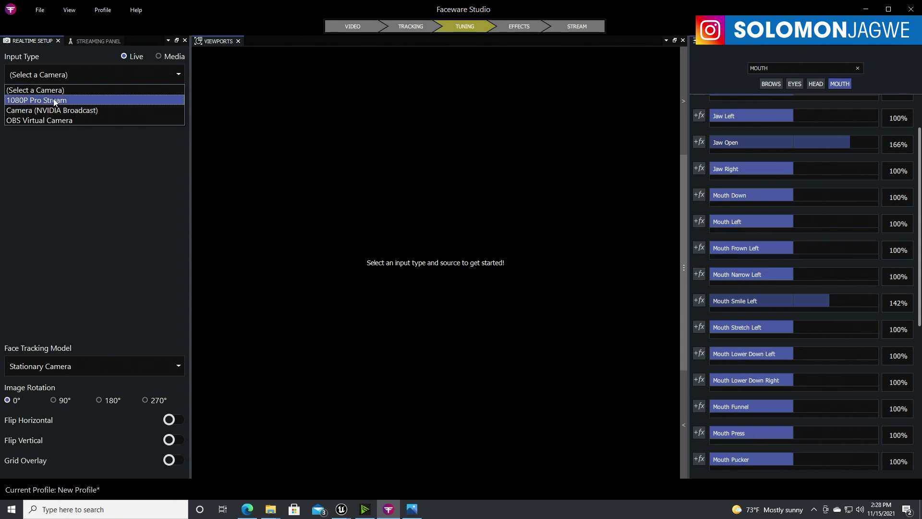
pyautogui.click(143, 209)
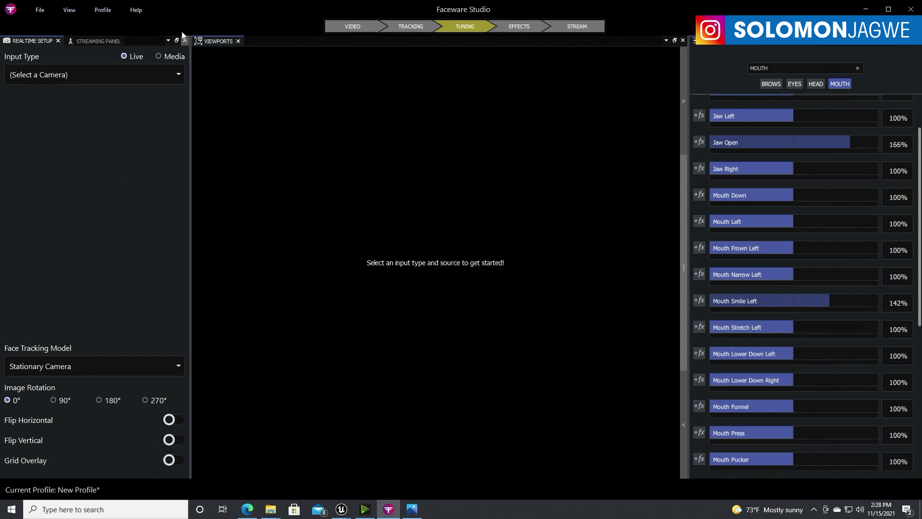
# Set the input type to Media and load the video Actor_08.mov from the Footage folder.
pyautogui.click(158, 56)
pyautogui.click(143, 76)
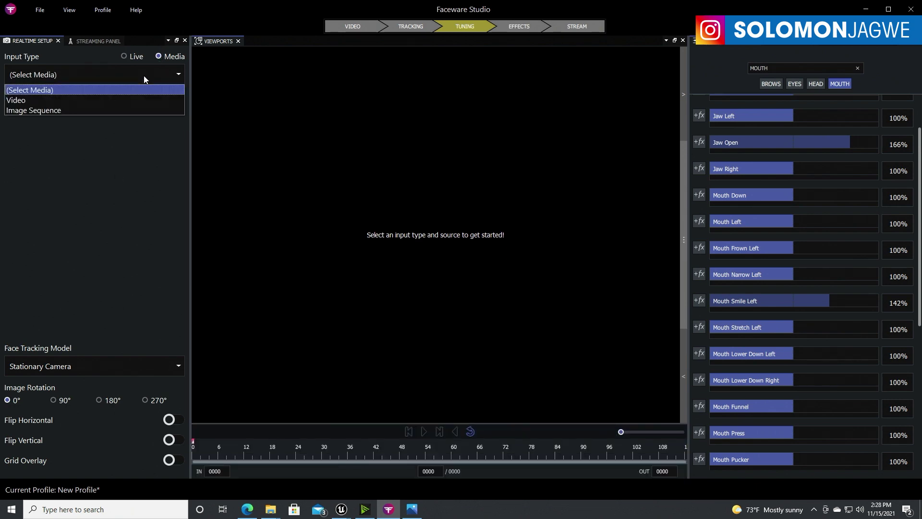
pyautogui.click(24, 100)
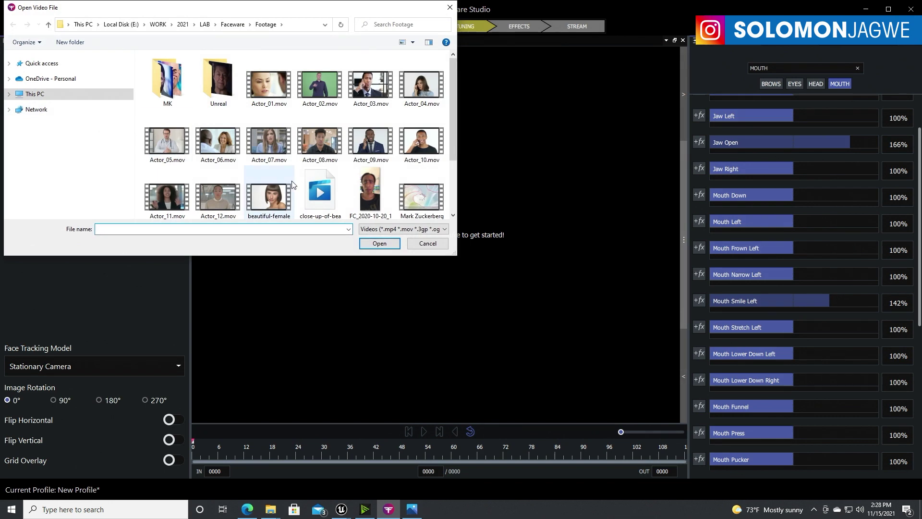
pyautogui.scroll(-3, 377, 171)
pyautogui.scroll(1, 376, 171)
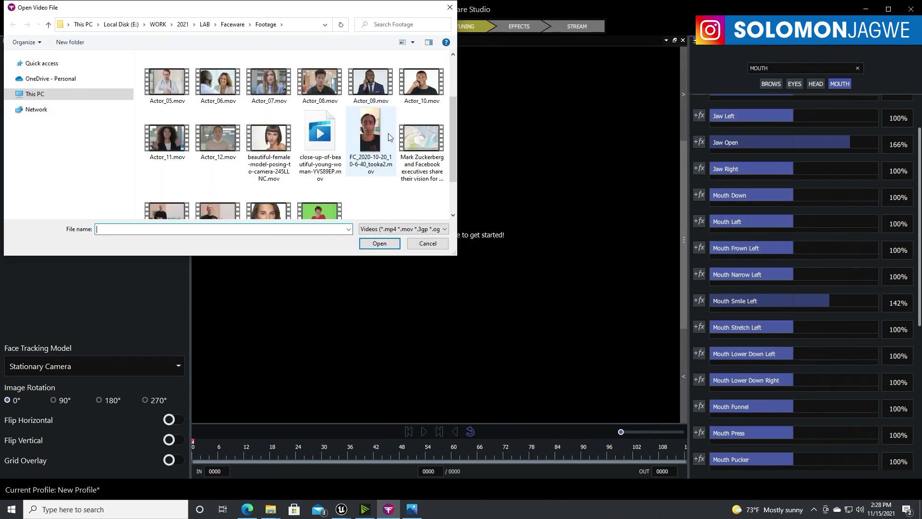
pyautogui.click(328, 90)
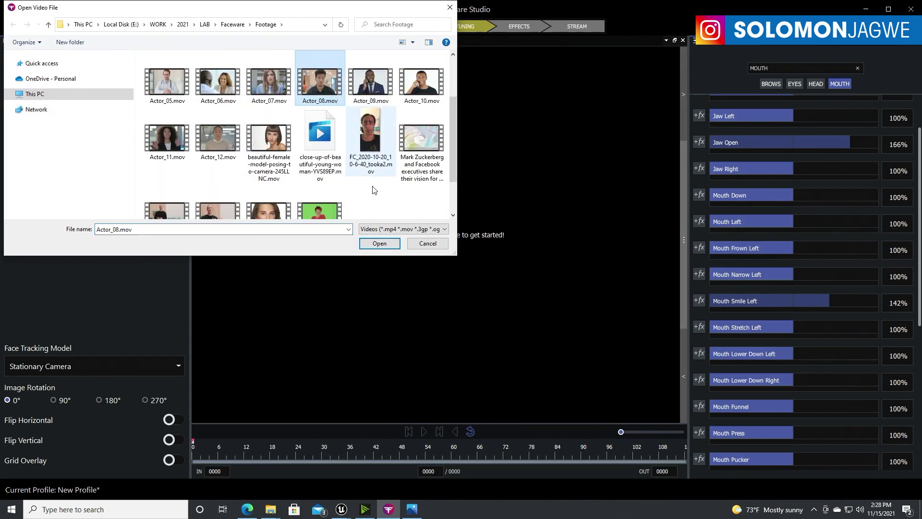
pyautogui.click(380, 243)
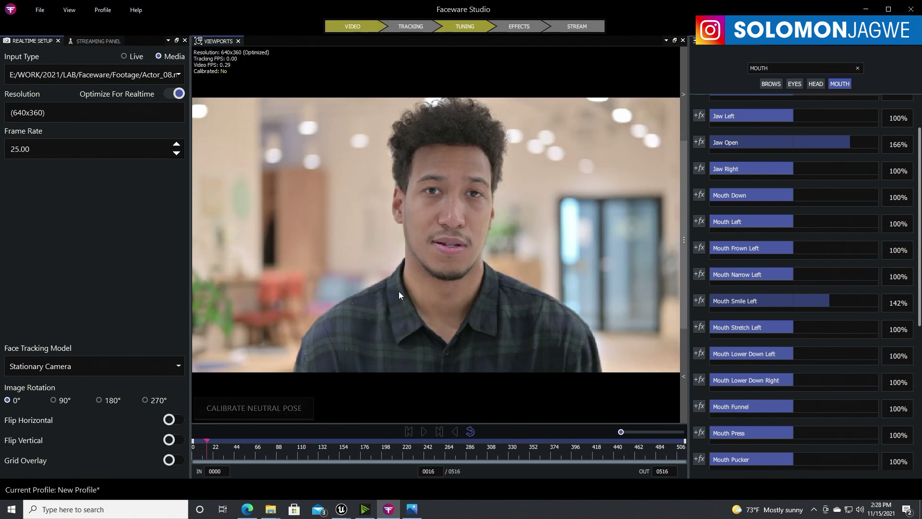
# Play and scrub the footage for a neutral expression, settle on frame 23 and calibrate the neutral pose there.
pyautogui.click(423, 432)
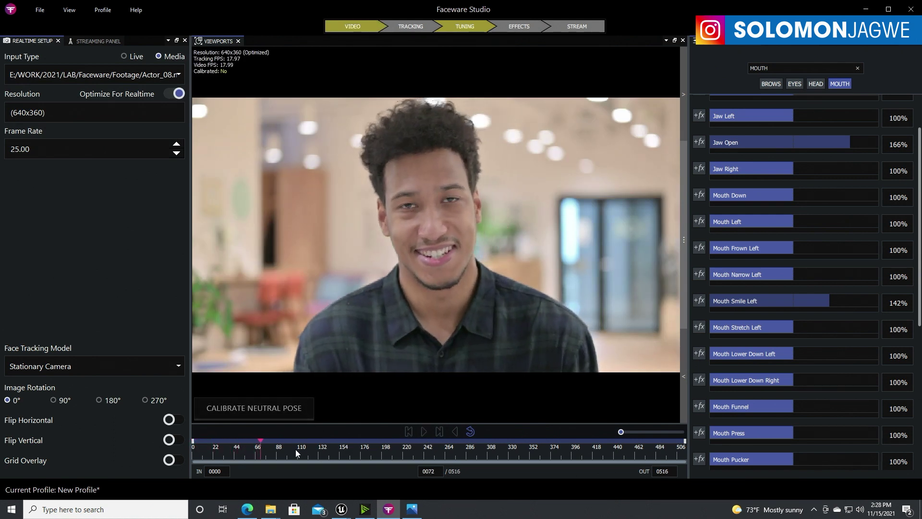
pyautogui.moveTo(265, 440); pyautogui.dragTo(369, 447)
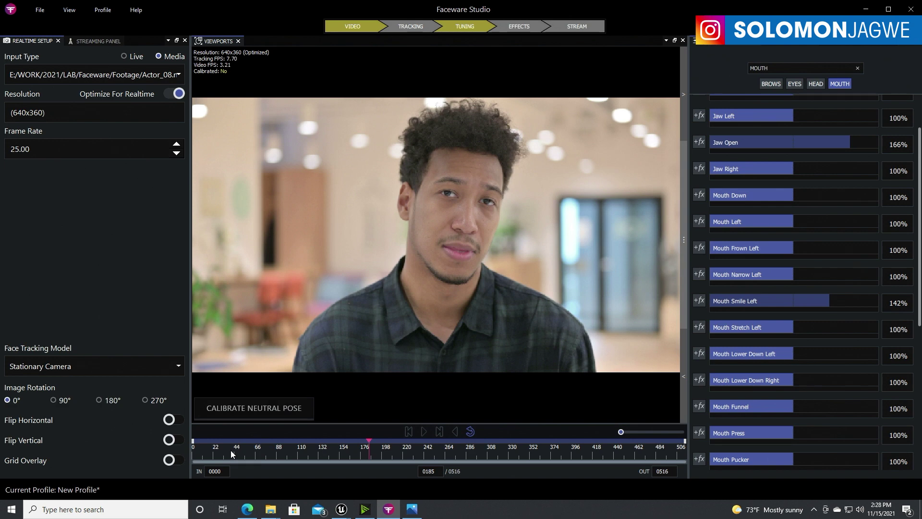
pyautogui.click(227, 453)
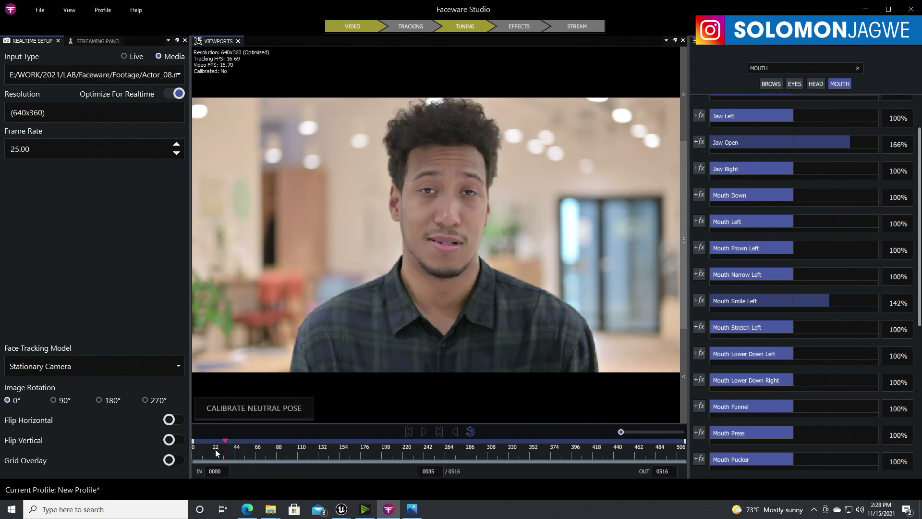
pyautogui.click(215, 453)
pyautogui.click(267, 409)
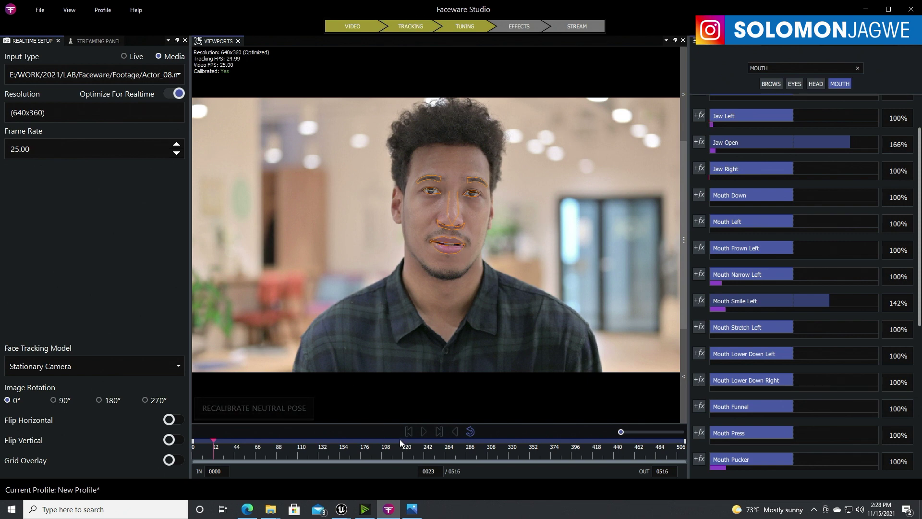
# Play the footage to the smile at frame 91 and set the Mouth Smile Right tuning to 165%.
pyautogui.click(423, 431)
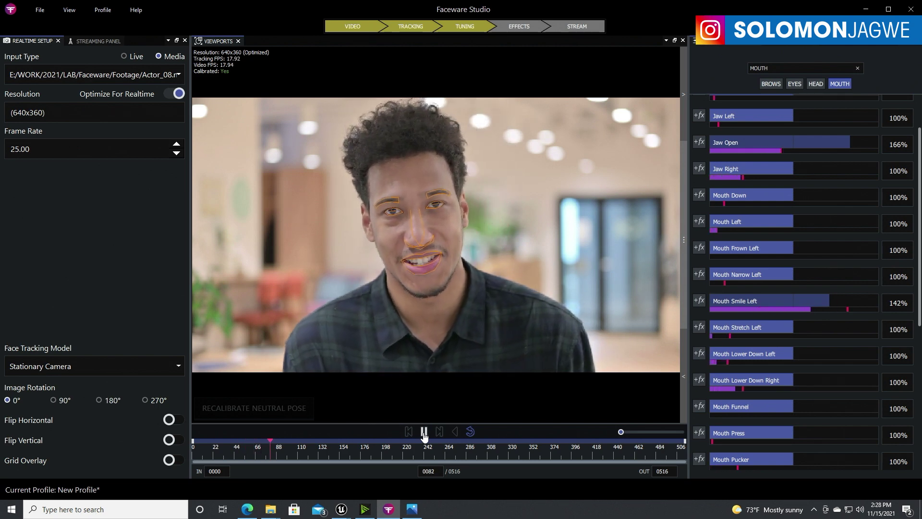
pyautogui.click(424, 432)
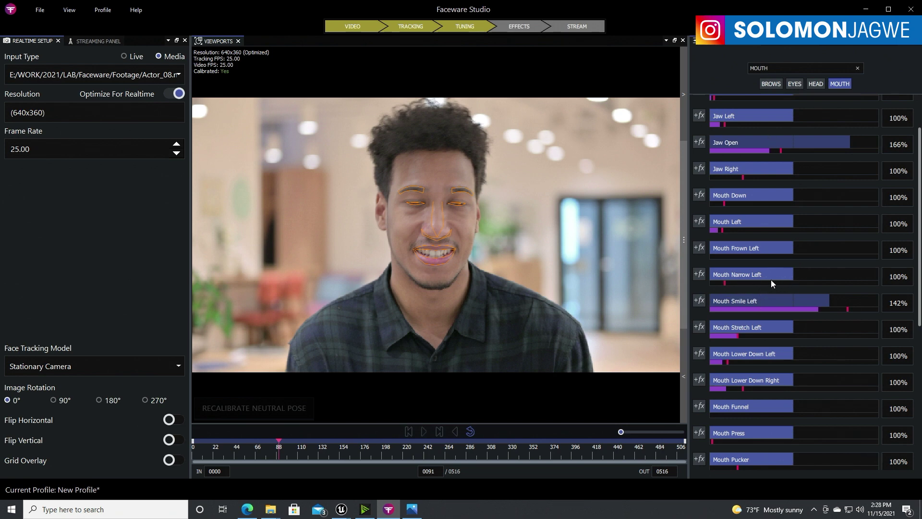
pyautogui.moveTo(832, 300); pyautogui.dragTo(842, 300)
pyautogui.moveTo(919, 300); pyautogui.dragTo(919, 442)
pyautogui.scroll(1, 722, 308)
pyautogui.moveTo(832, 304); pyautogui.dragTo(845, 301)
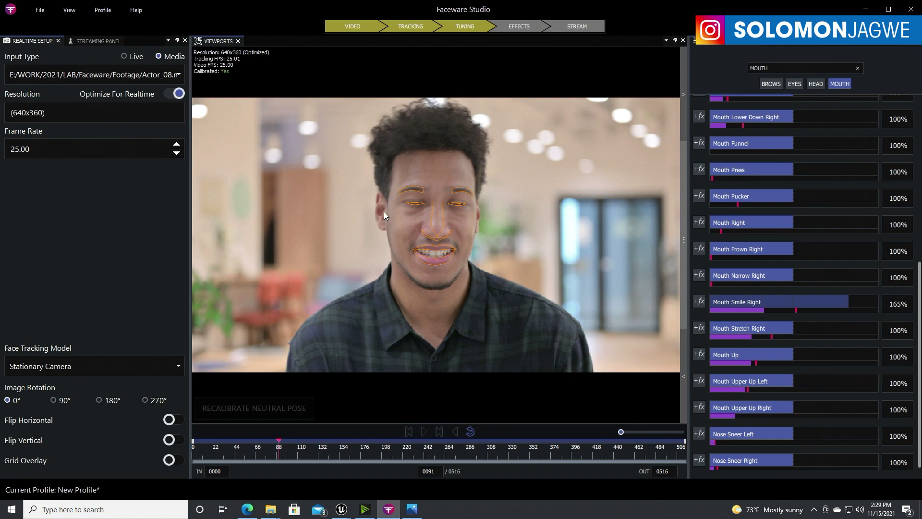
# Enable Stream To Client on port 802 and switch to the MetaHuman level in Unreal Engine.
pyautogui.click(105, 42)
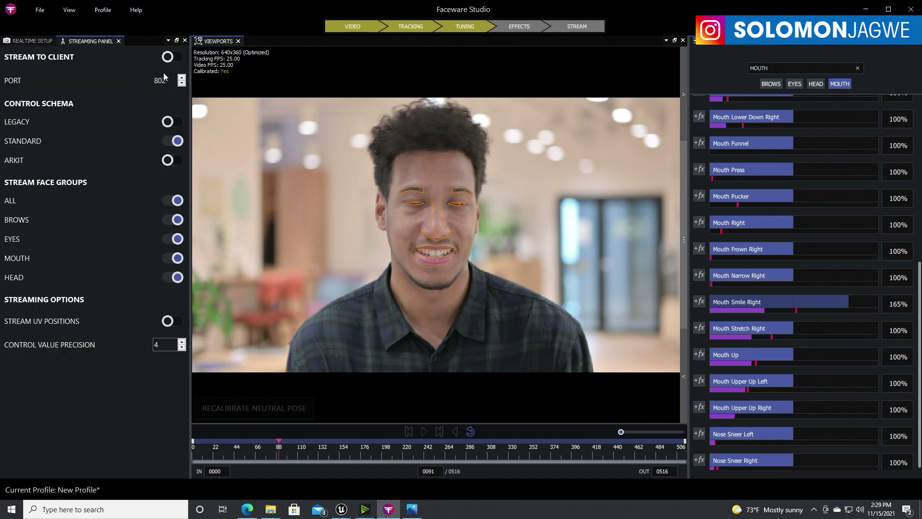
pyautogui.click(170, 59)
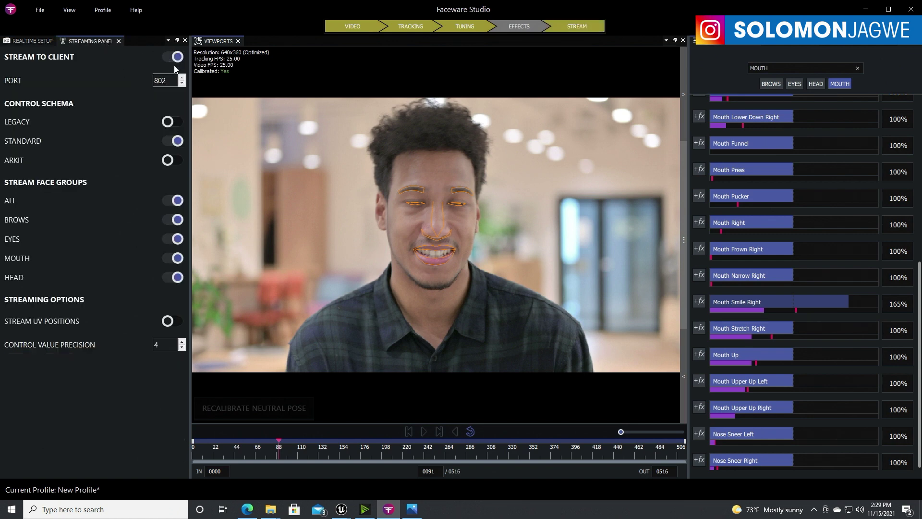
pyautogui.click(866, 10)
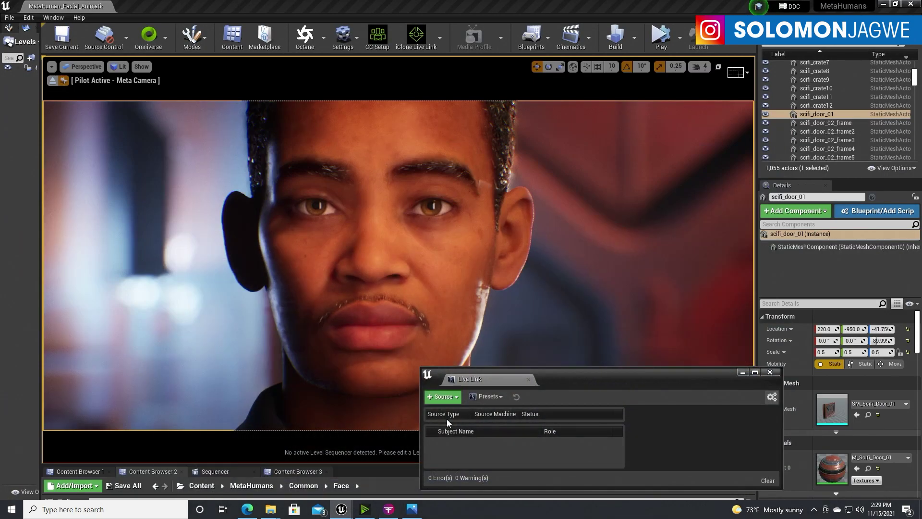
# Look through the installed Unreal Engine plugins and check whether Faceware Live Link is enabled.
pyautogui.click(342, 51)
pyautogui.click(358, 85)
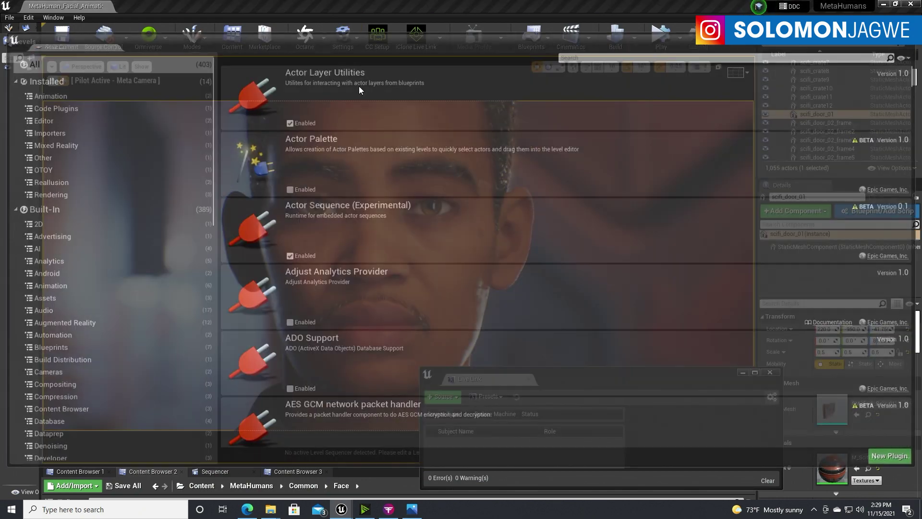
pyautogui.click(37, 78)
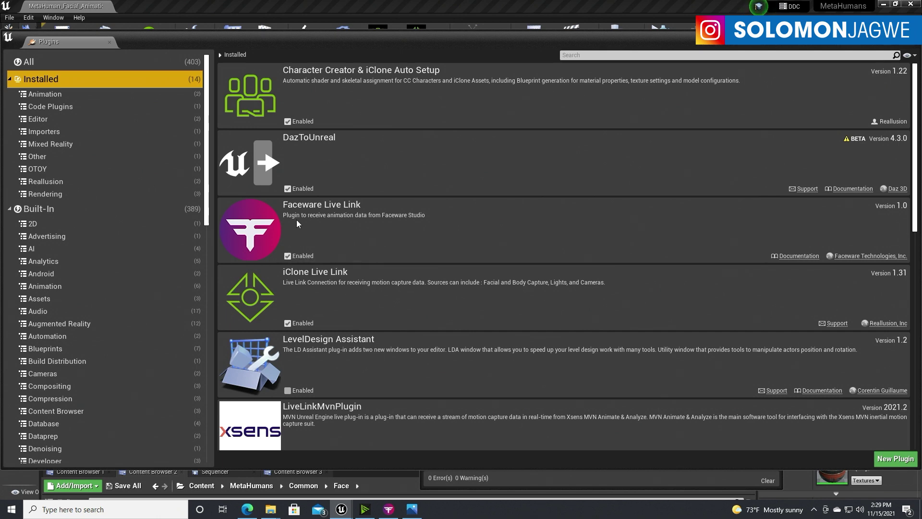
pyautogui.scroll(-6, 334, 320)
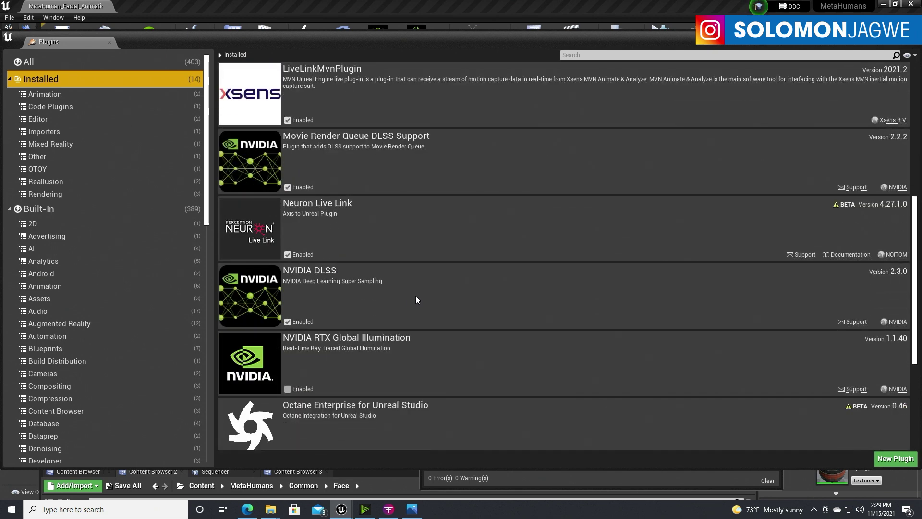
pyautogui.scroll(-4, 432, 296)
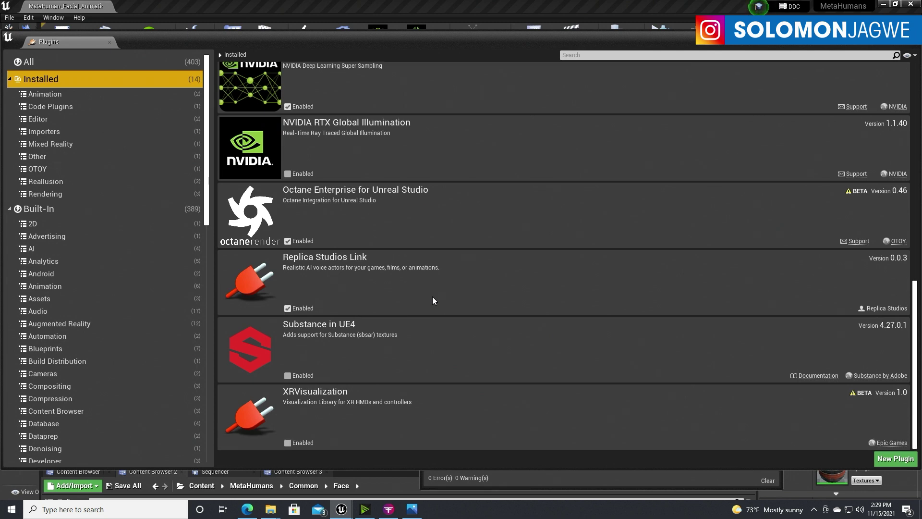
pyautogui.scroll(8, 433, 297)
pyautogui.scroll(3, 433, 298)
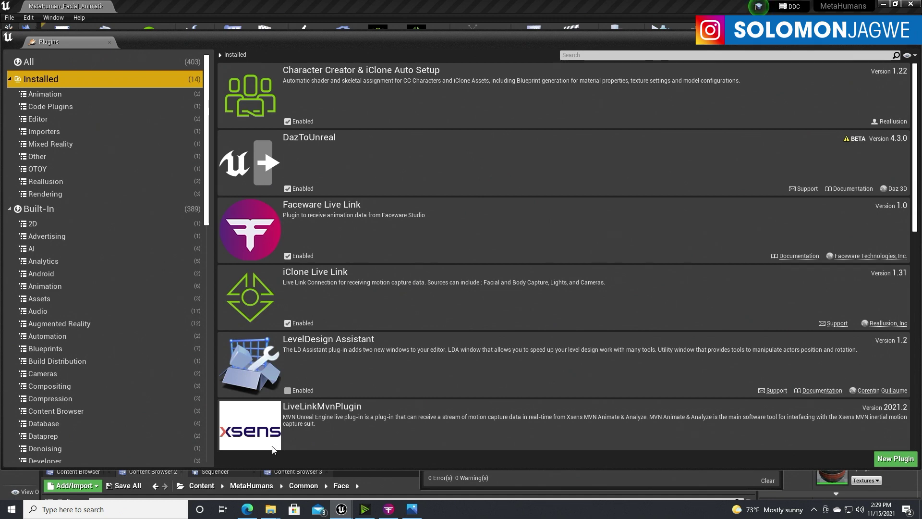
# Check the UE_4.27 Engine Plugins folder in File Explorer for the FTI Live Link folder, then return to Unreal Engine.
pyautogui.moveTo(269, 513)
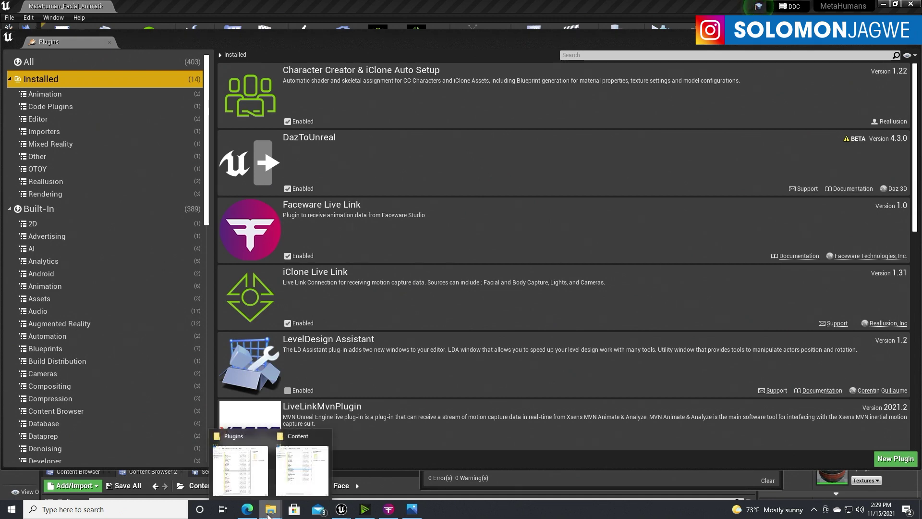
pyautogui.click(246, 440)
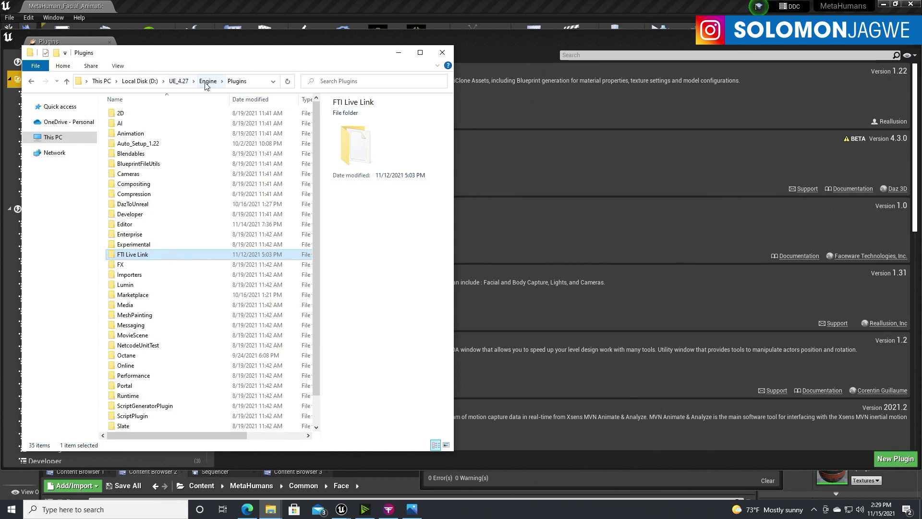
pyautogui.click(399, 53)
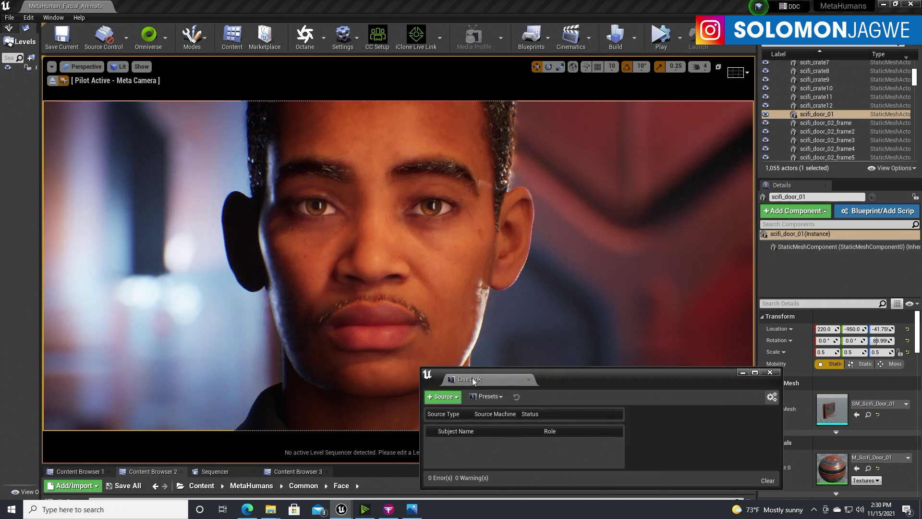
# Add a Faceware Live Link source with hostname 127.0.0.1, port 802 and subject name animationValues.
pyautogui.click(50, 19)
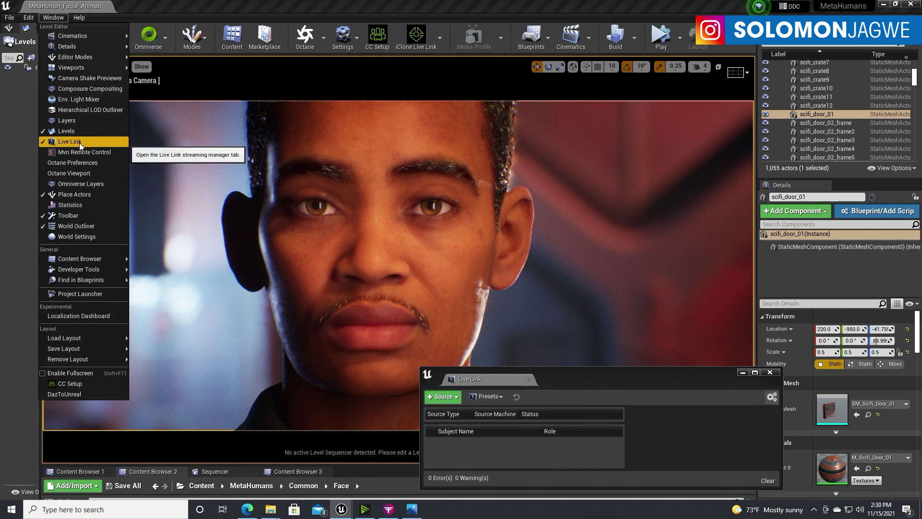
pyautogui.click(414, 10)
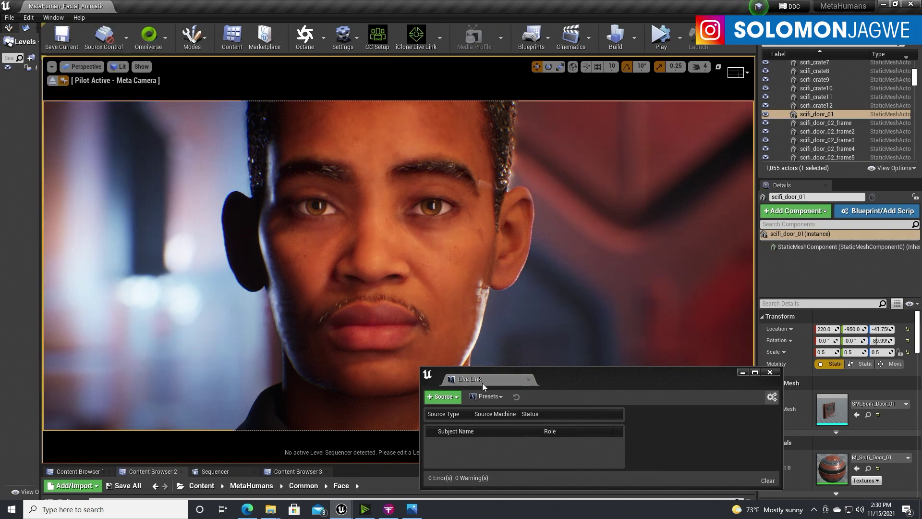
pyautogui.click(454, 399)
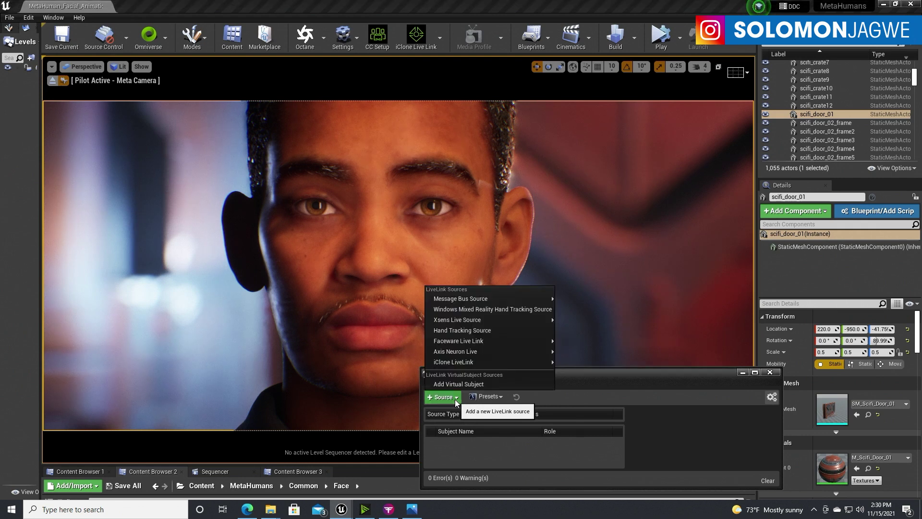
pyautogui.moveTo(451, 342)
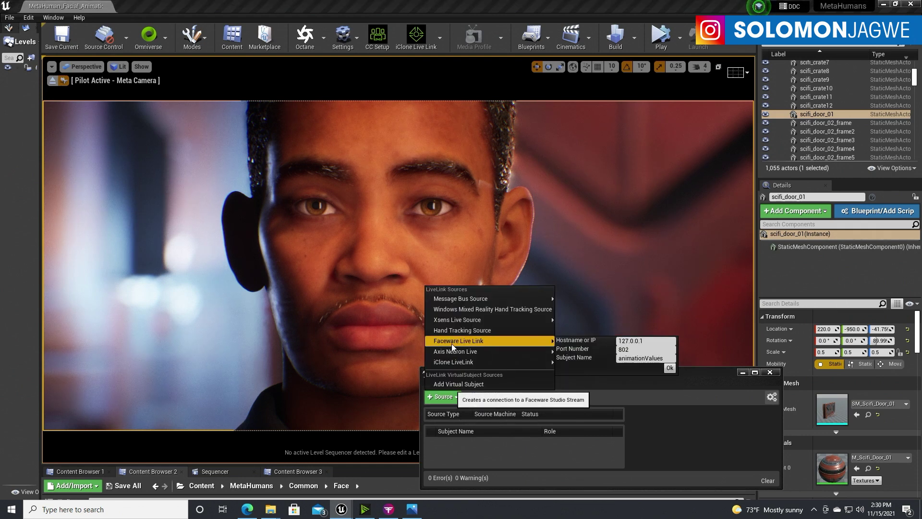
pyautogui.click(629, 341)
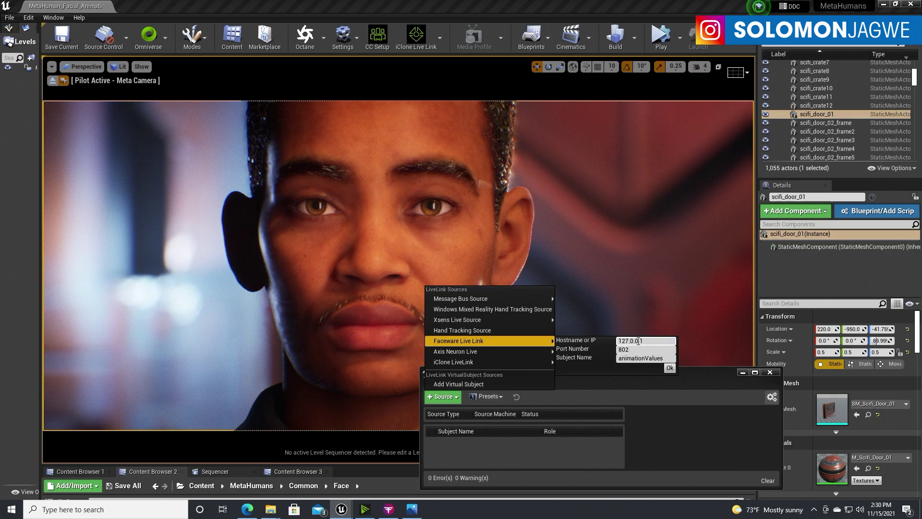
pyautogui.click(670, 368)
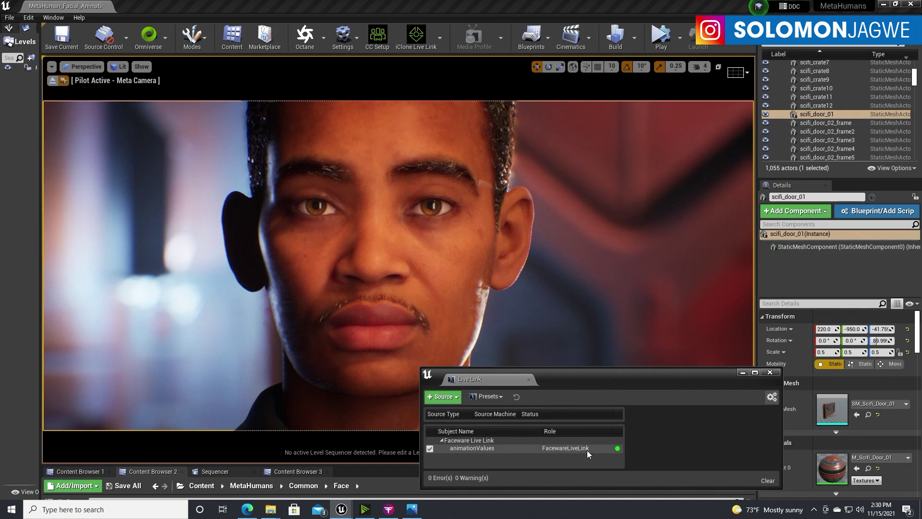
# Select the BP_Makonde_Child MetaHuman and move the Live Link window clear of its detail properties.
pyautogui.click(440, 246)
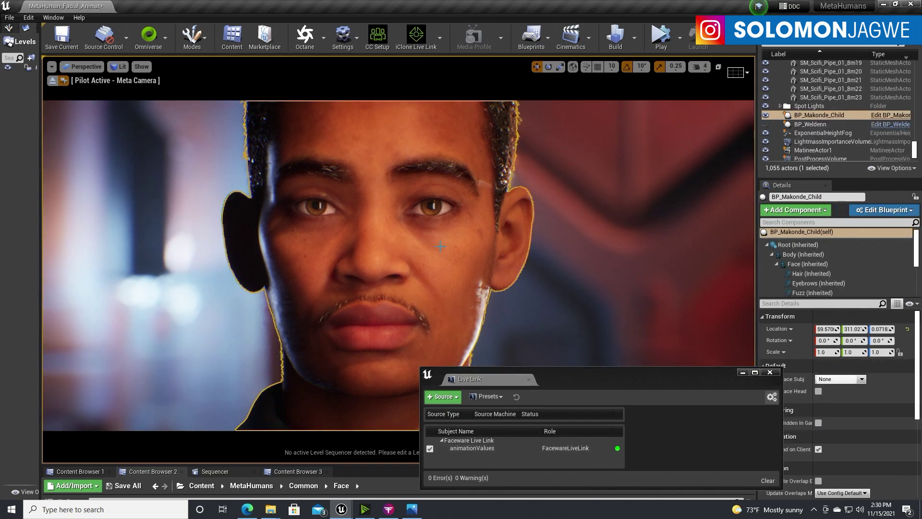
pyautogui.moveTo(699, 373); pyautogui.dragTo(613, 390)
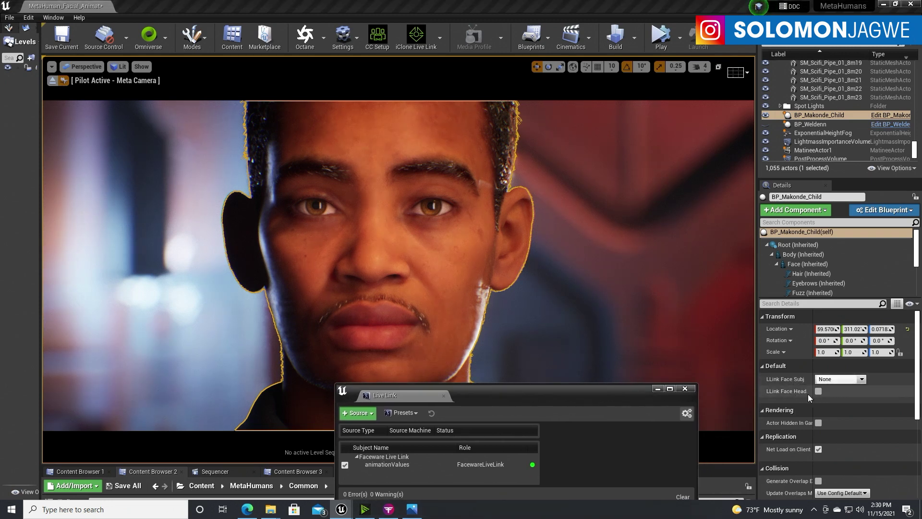
pyautogui.click(818, 116)
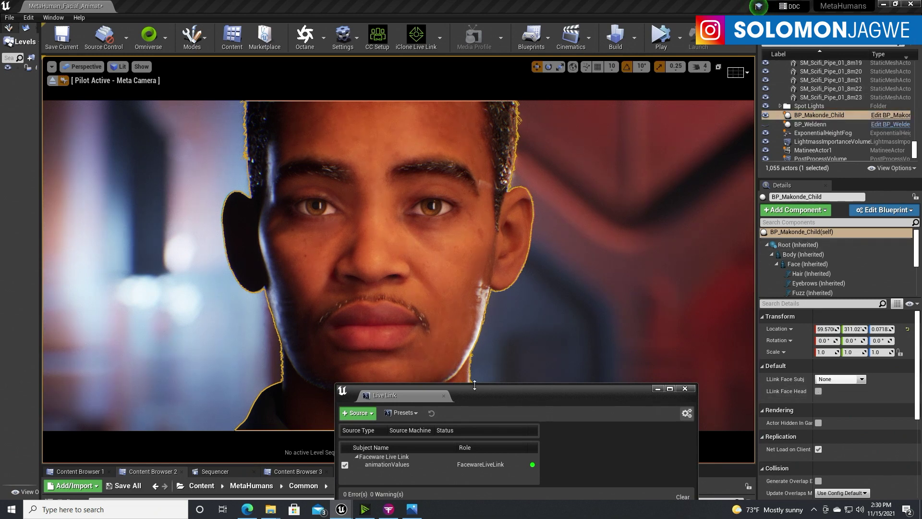
# Move the Live Link window aside, enlarge the Content Browser area and open the Makonde folder under MetaHumans.
pyautogui.moveTo(519, 395); pyautogui.dragTo(251, 229)
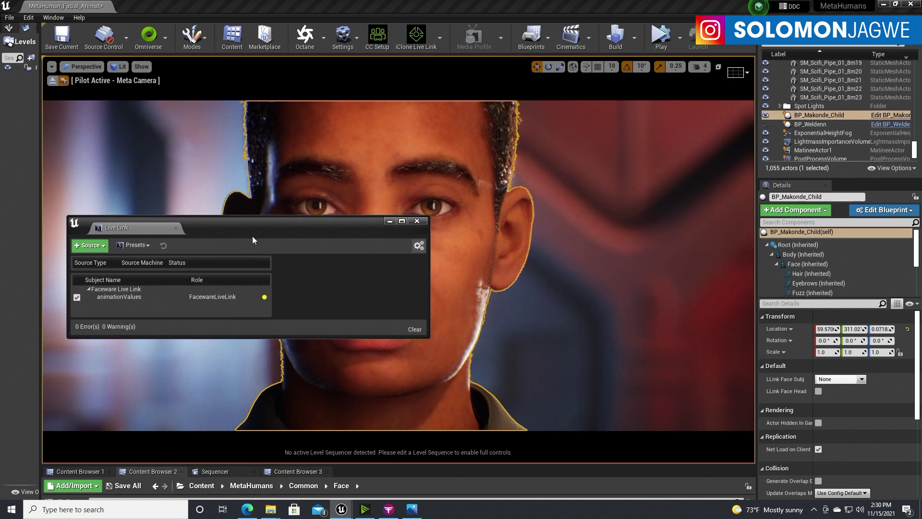
pyautogui.moveTo(344, 465); pyautogui.dragTo(308, 406)
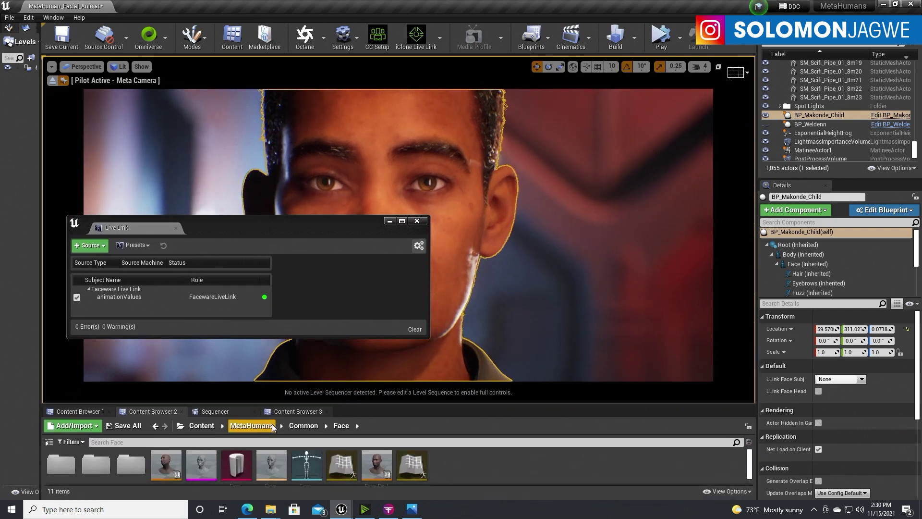
pyautogui.click(254, 426)
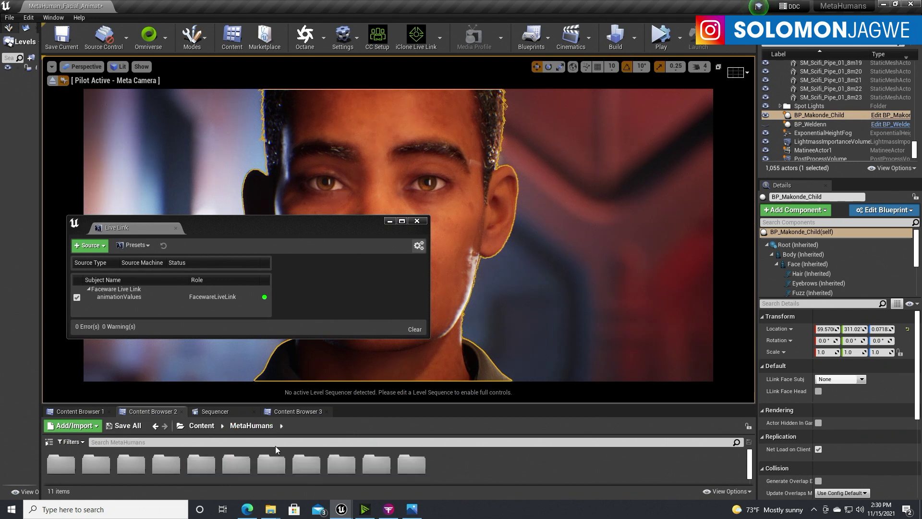
pyautogui.click(296, 411)
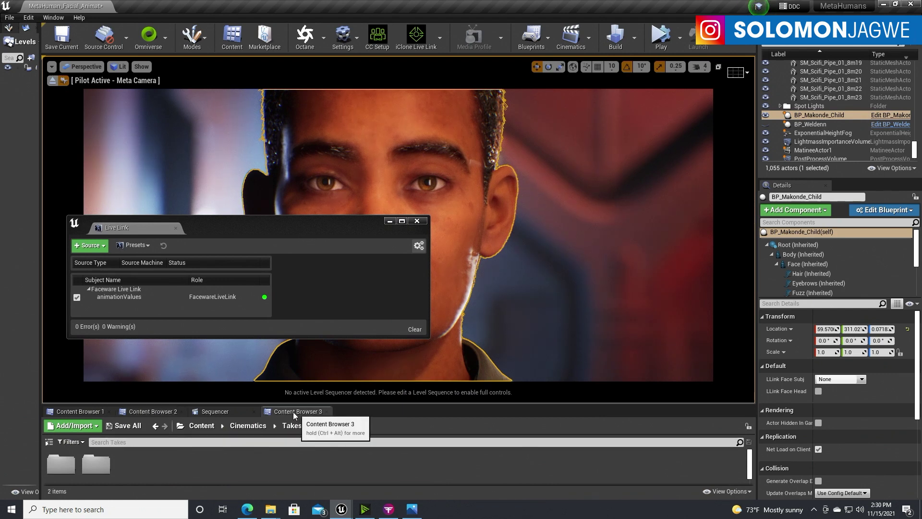
pyautogui.click(79, 412)
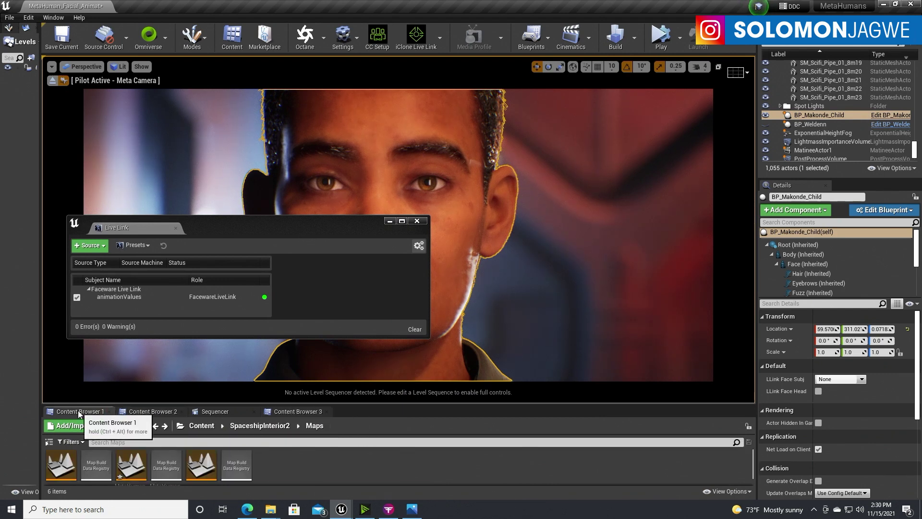
pyautogui.click(155, 412)
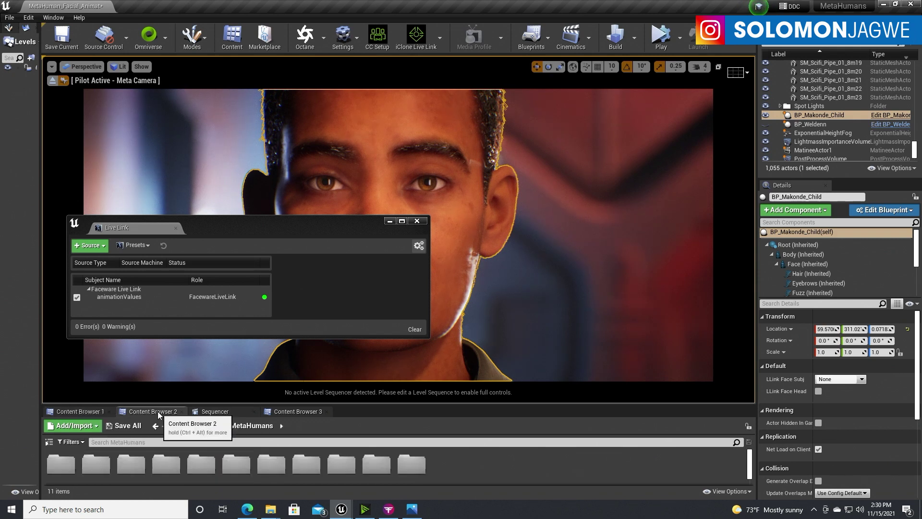
pyautogui.moveTo(312, 405); pyautogui.dragTo(308, 318)
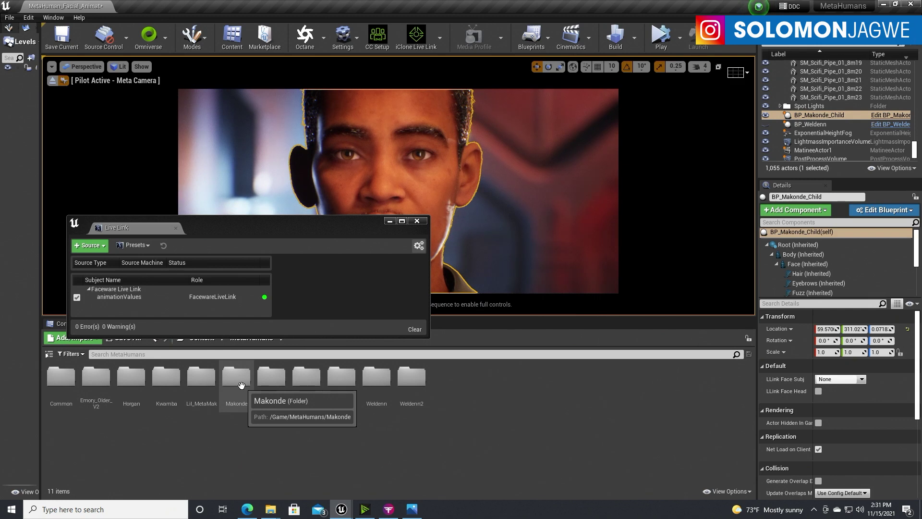
pyautogui.doubleClick(237, 377)
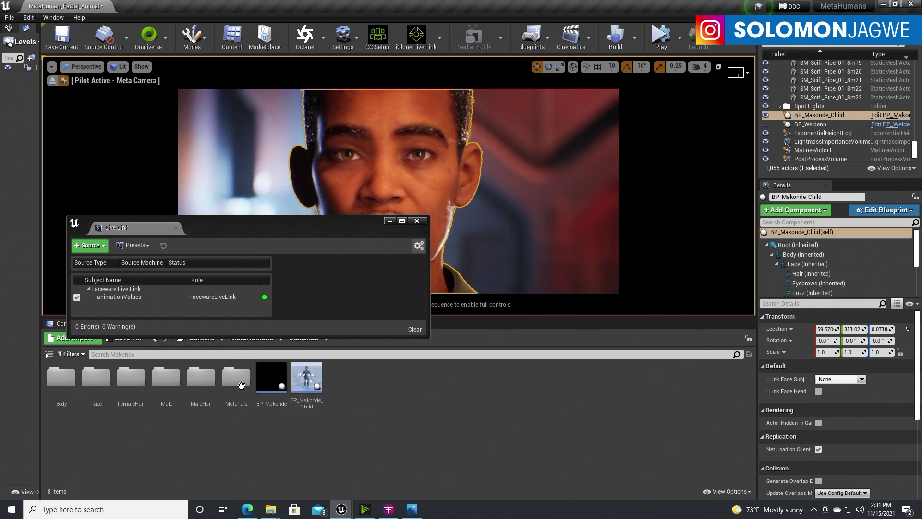
# Check the Create Child Blueprint Class option for BP_Makonde and dismiss it without creating another child.
pyautogui.rightClick(272, 379)
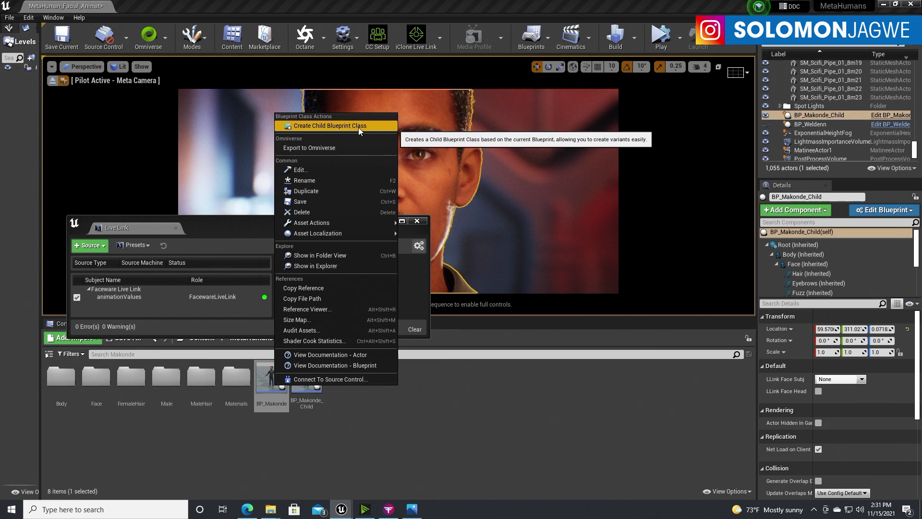
pyautogui.click(318, 411)
pyautogui.moveTo(312, 384)
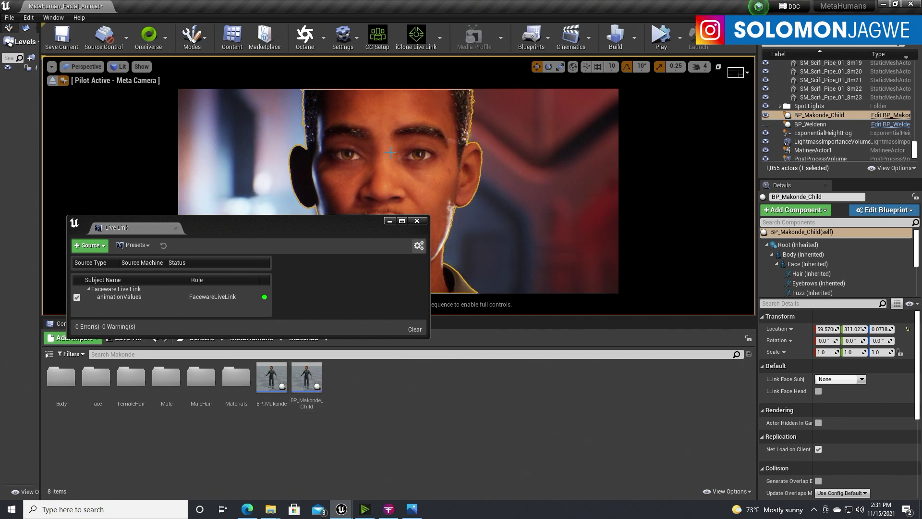
# Stop piloting the Meta Camera to view the whole character in the level, and return the viewport to Meta Camera.
pyautogui.moveTo(342, 224); pyautogui.dragTo(637, 215)
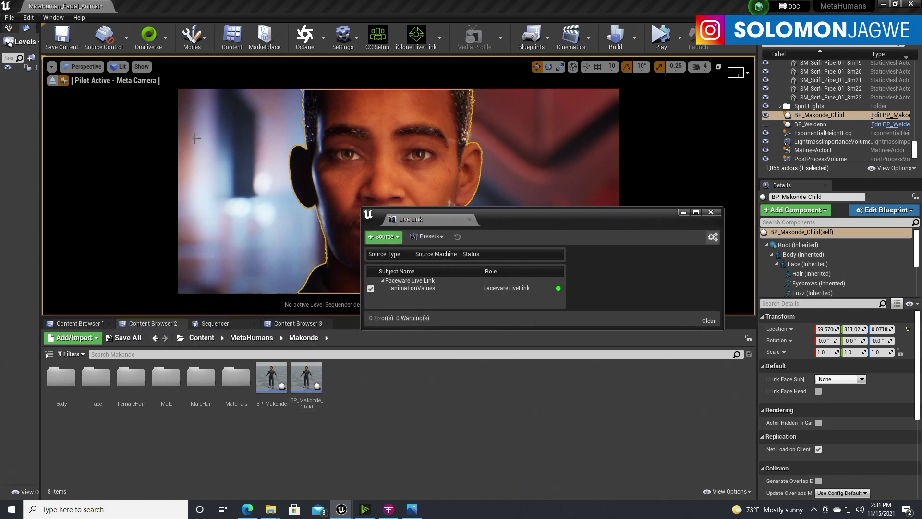
pyautogui.click(53, 81)
pyautogui.moveTo(375, 193); pyautogui.dragTo(372, 194, button='right')
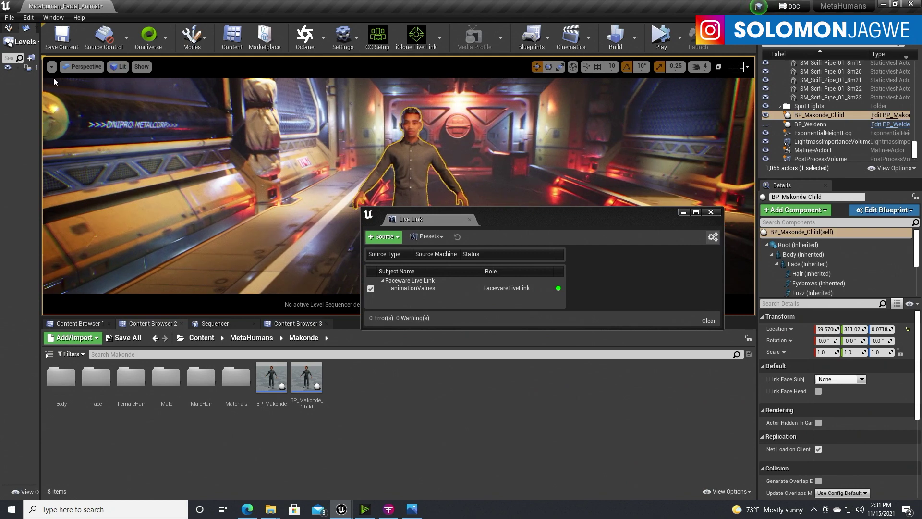
pyautogui.click(80, 67)
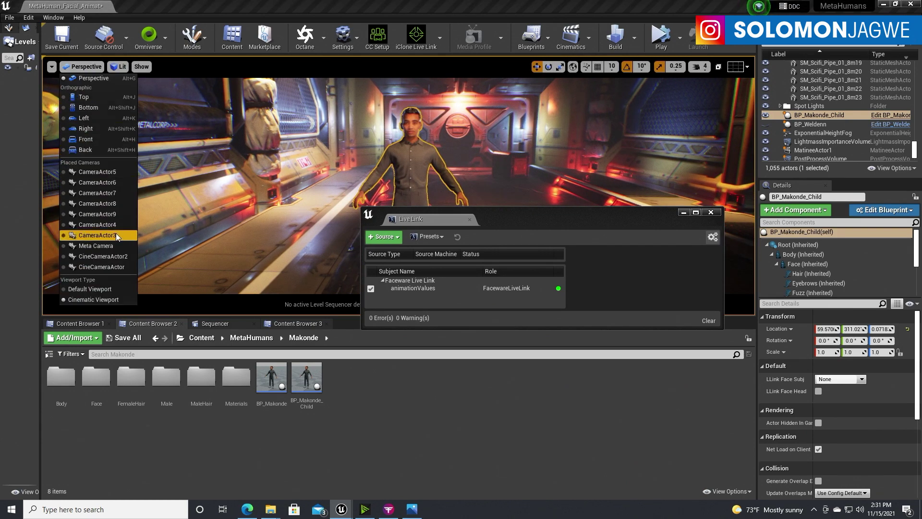
pyautogui.click(105, 245)
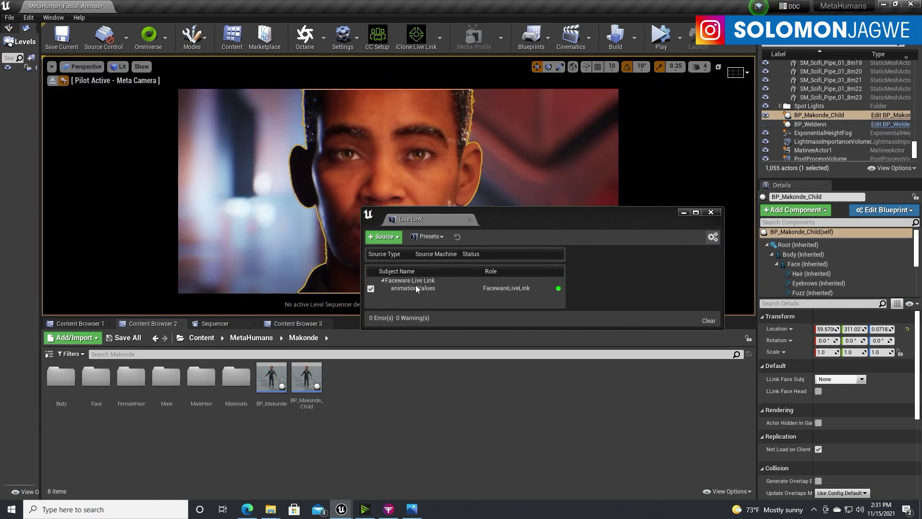
# Enlarge the viewport by collapsing the Content Browser area and move the Live Link window clear of the MetaHuman's face.
pyautogui.moveTo(321, 317); pyautogui.dragTo(320, 488)
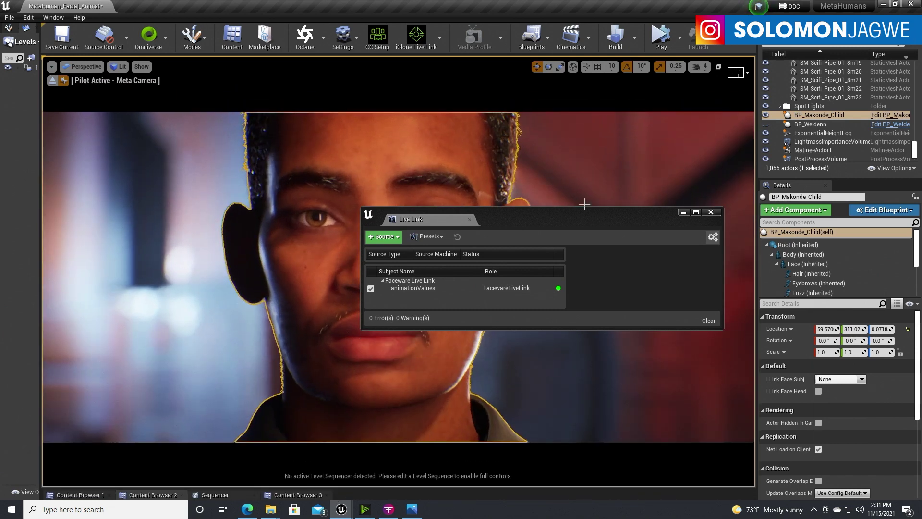
pyautogui.moveTo(623, 214); pyautogui.dragTo(323, 391)
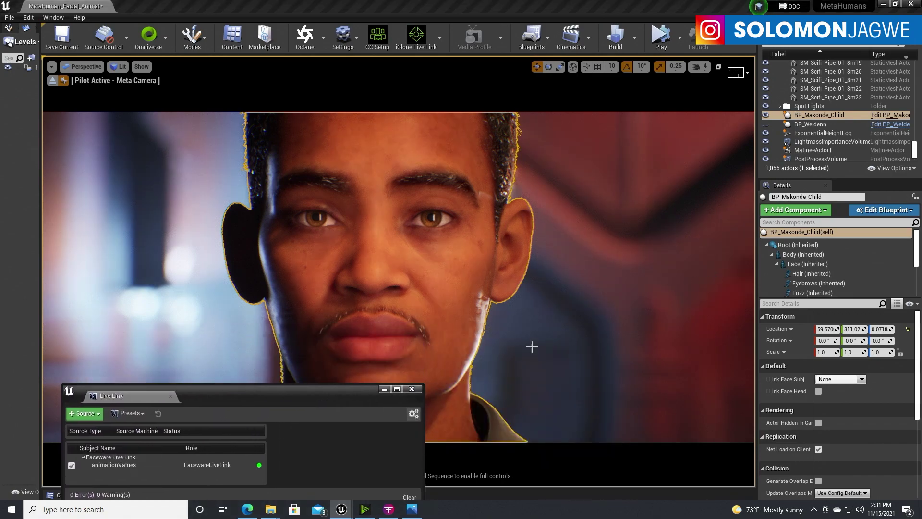
# Check the contents of the project's MotionLogicFWLL folder in File Explorer and return to Unreal Engine.
pyautogui.moveTo(270, 508)
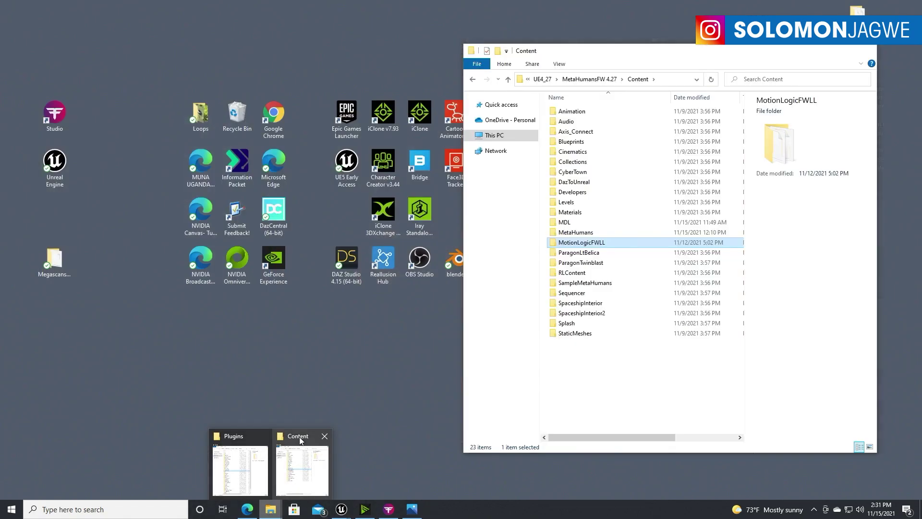
pyautogui.click(302, 441)
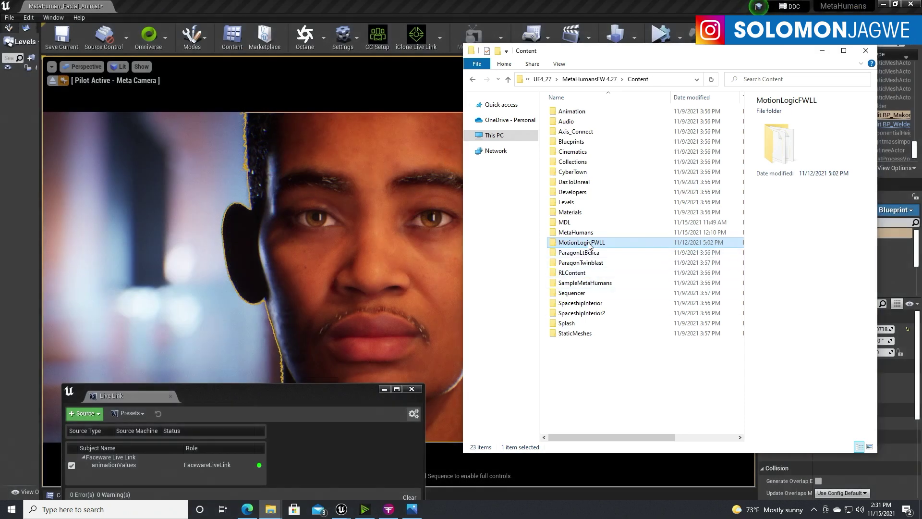
pyautogui.doubleClick(589, 243)
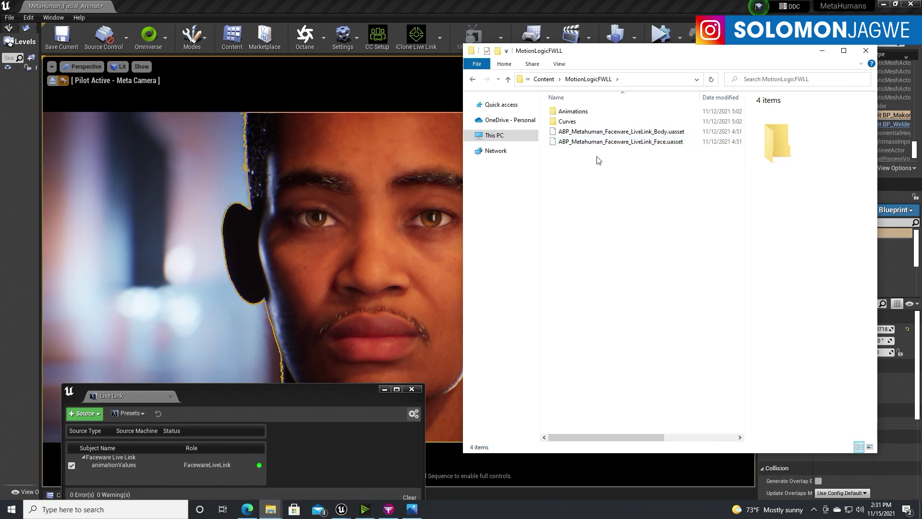
pyautogui.click(823, 51)
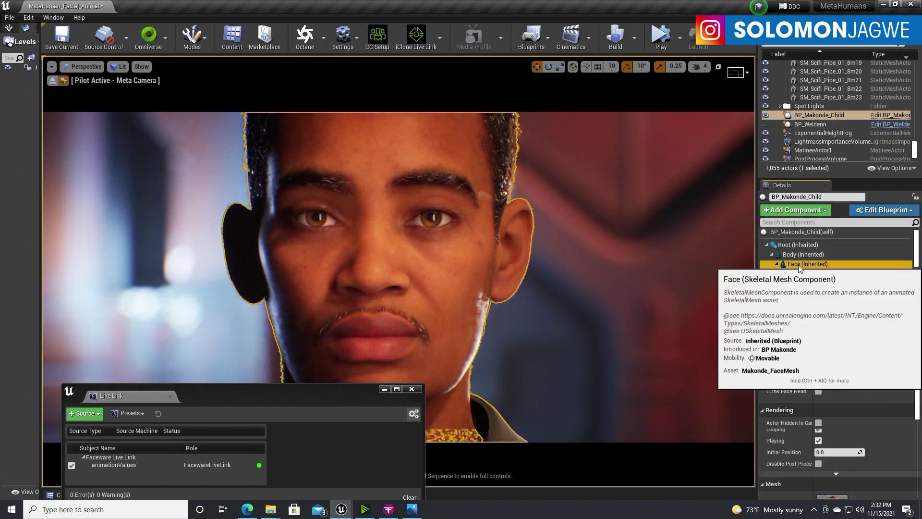
# Set the Face component's Animation Mode to Use Animation Blueprint with Anim Class ABP_MetaHuman_Faceware_LiveLink_Face.
pyautogui.click(798, 265)
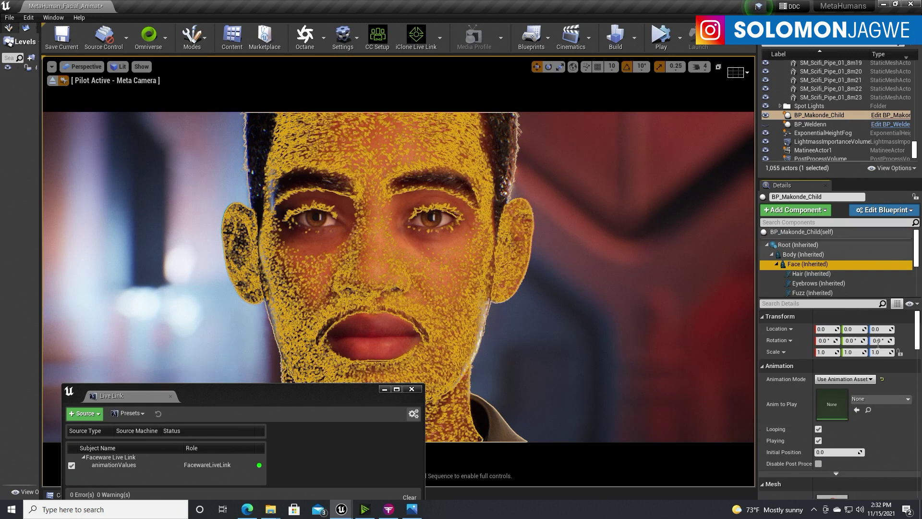
pyautogui.click(871, 380)
pyautogui.click(867, 387)
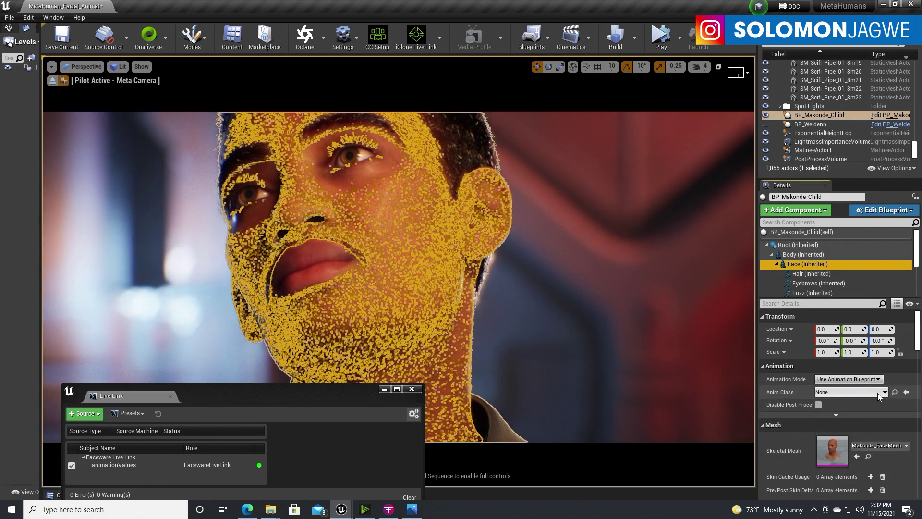
pyautogui.click(885, 392)
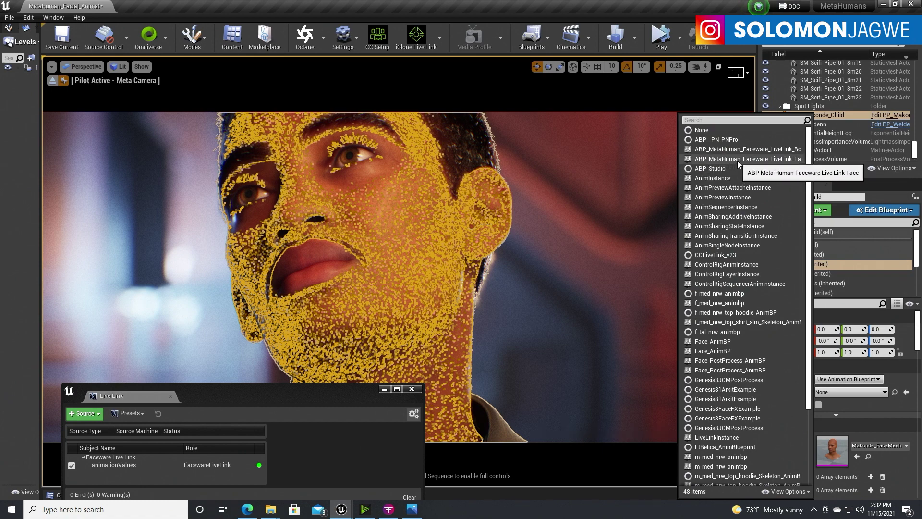
pyautogui.click(776, 159)
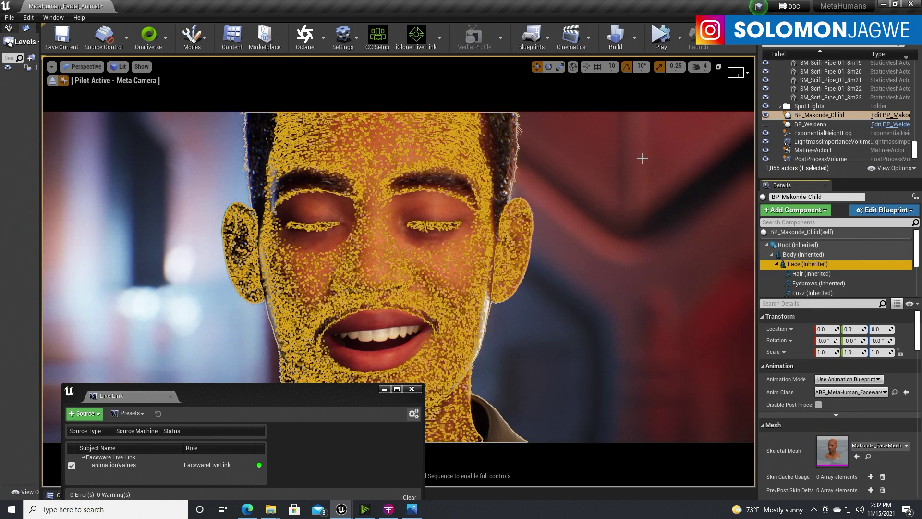
pyautogui.click(604, 211)
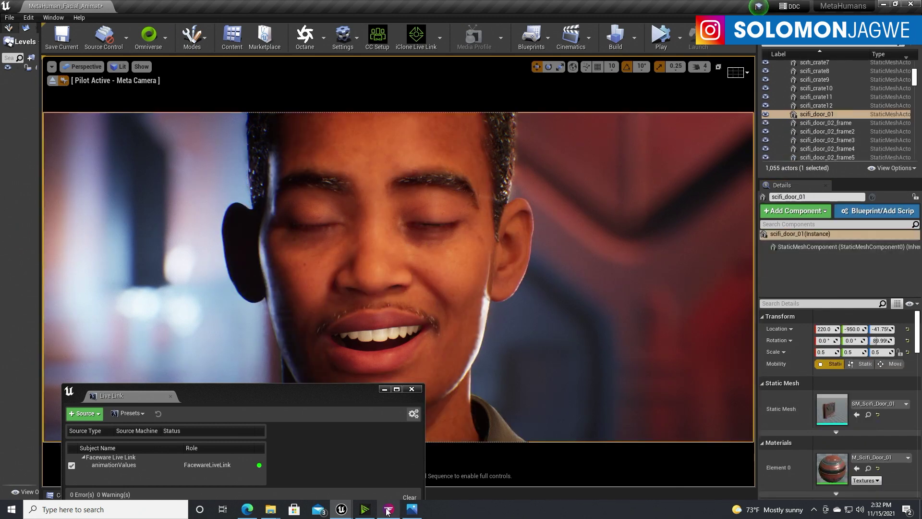
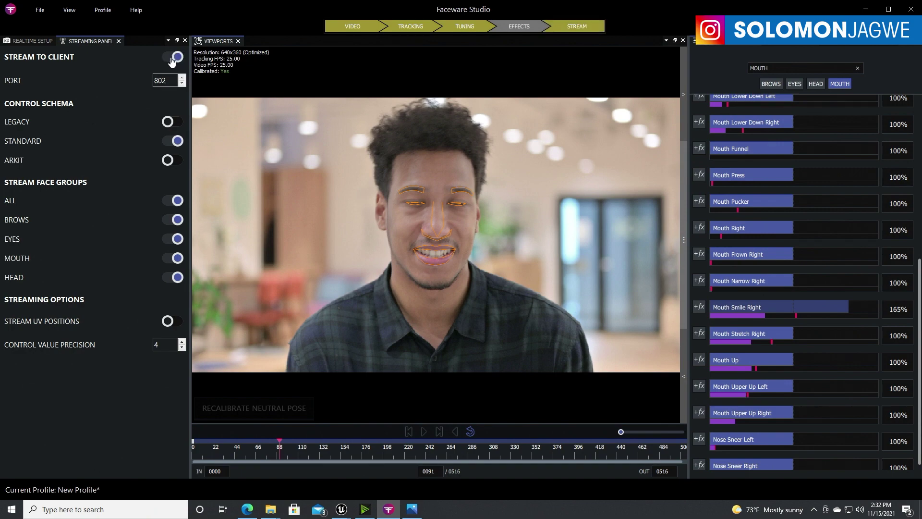
# Return to Unreal Engine from Faceware Studio, select the animationValues Live Link subject and start simulating the level.
pyautogui.click(869, 9)
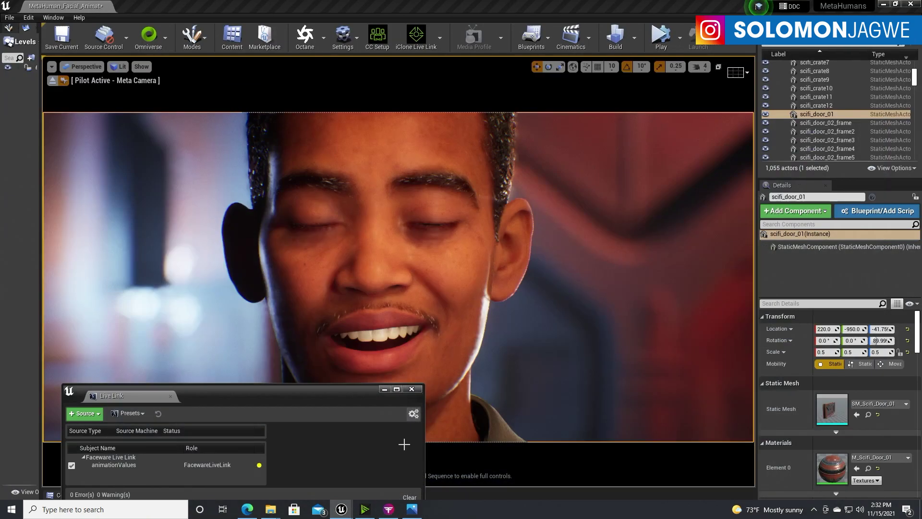
pyautogui.click(223, 465)
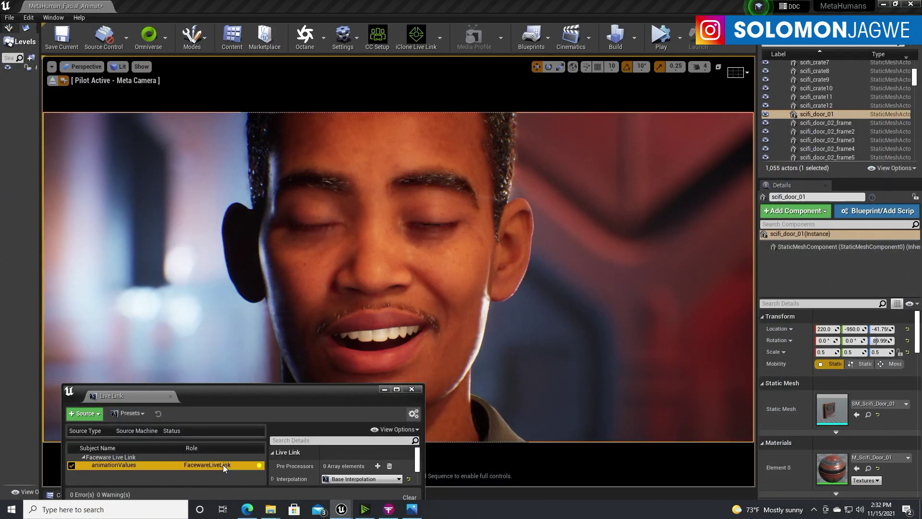
pyautogui.click(661, 35)
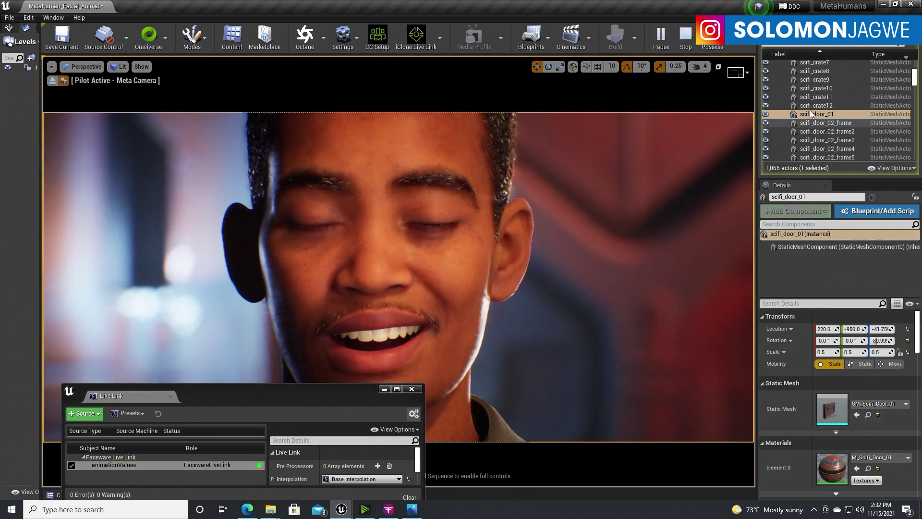
# Reassign ABP_MetaHuman_Faceware_LiveLink_Face as the Anim Class of BP_Makonde_Child's Face component while simulating.
pyautogui.click(617, 270)
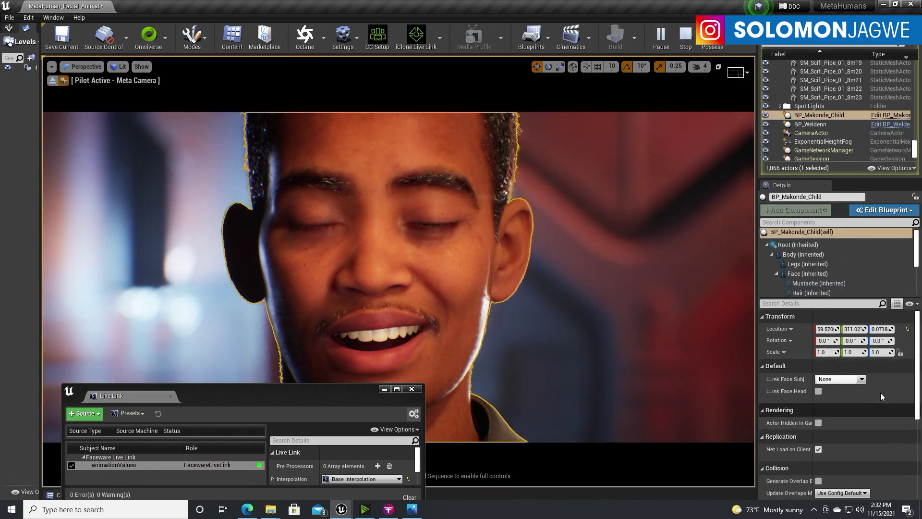
pyautogui.click(803, 273)
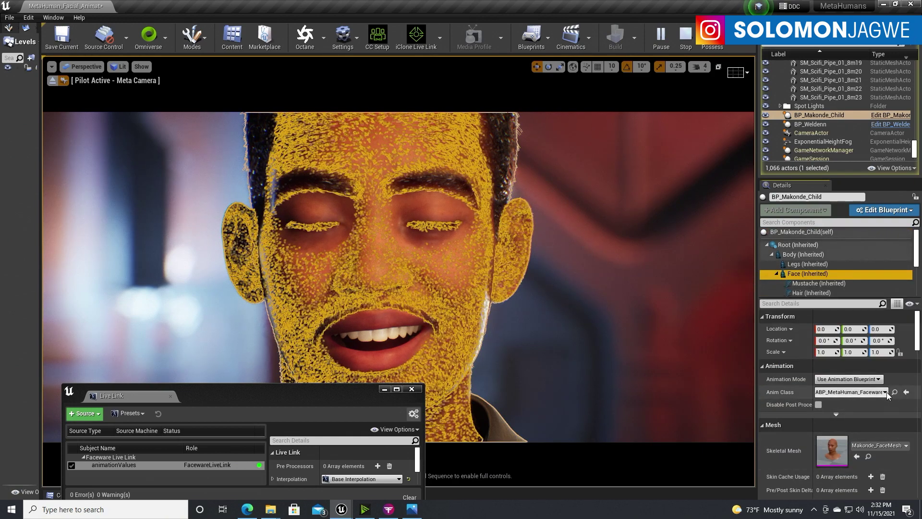
pyautogui.click(885, 392)
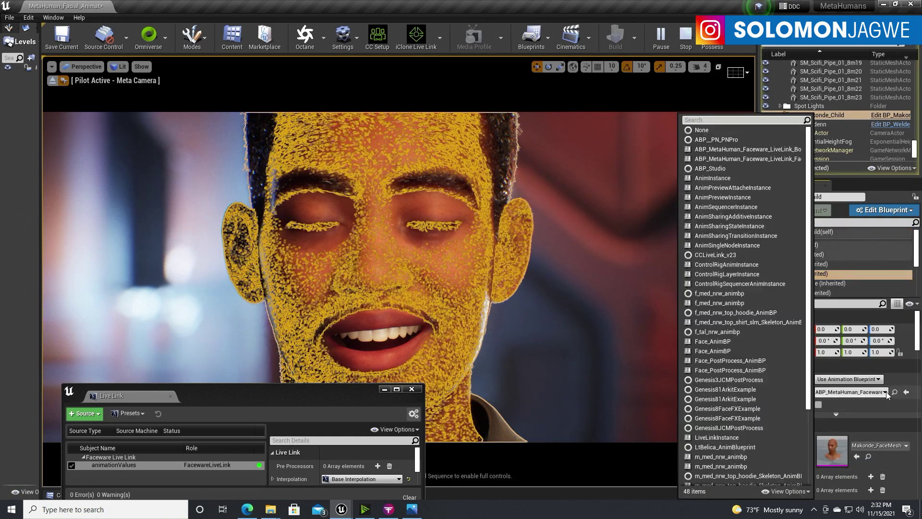
pyautogui.click(761, 159)
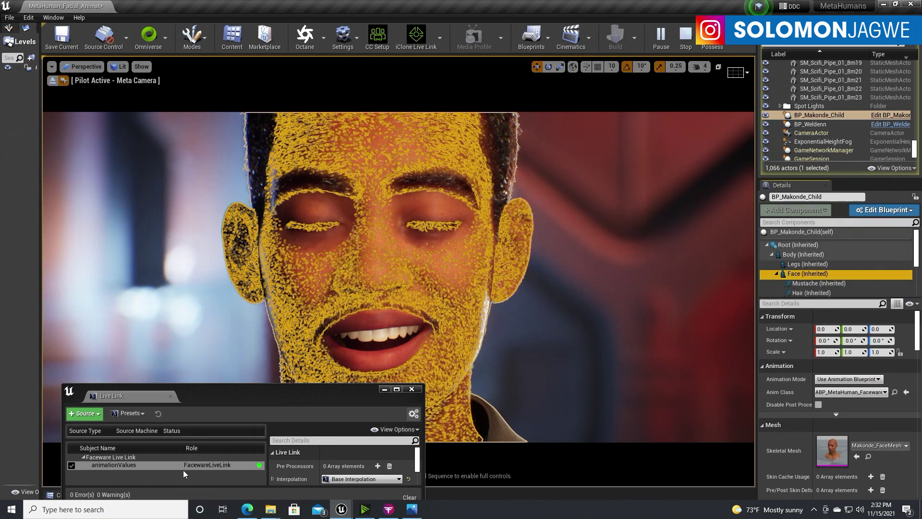
pyautogui.click(474, 258)
pyautogui.click(460, 272)
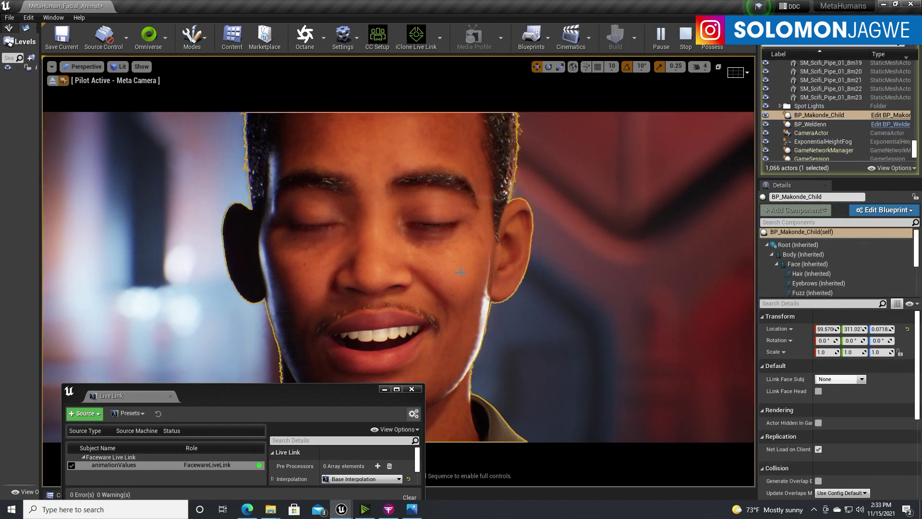
# Switch to Faceware Studio, resume playback of the tracked video and return to Unreal Engine.
pyautogui.click(389, 510)
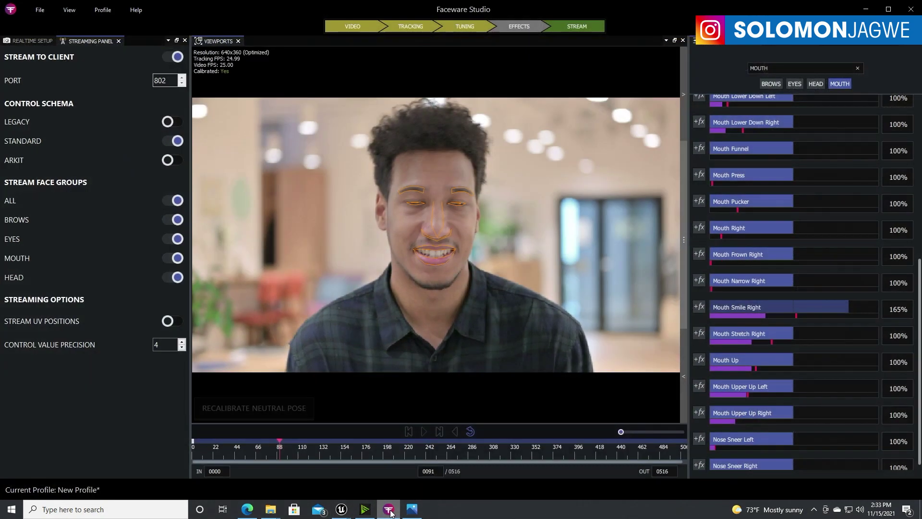
pyautogui.click(425, 433)
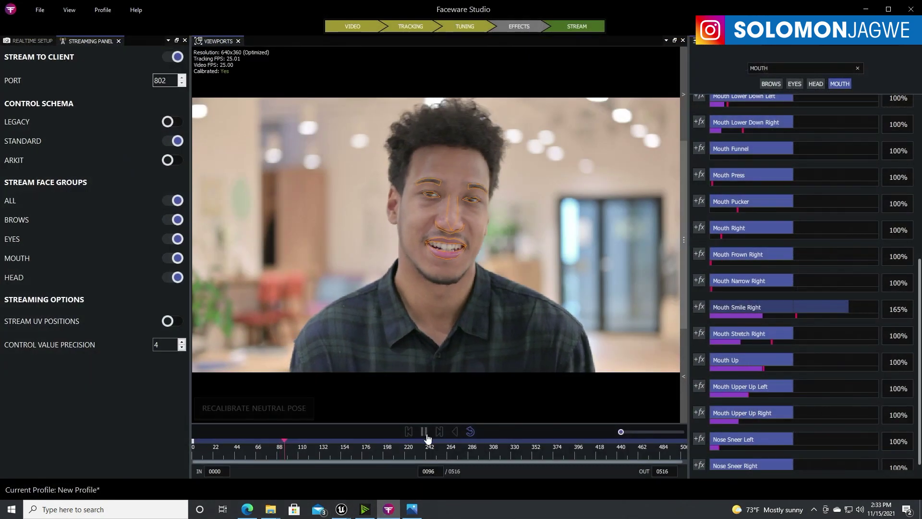
pyautogui.click(866, 9)
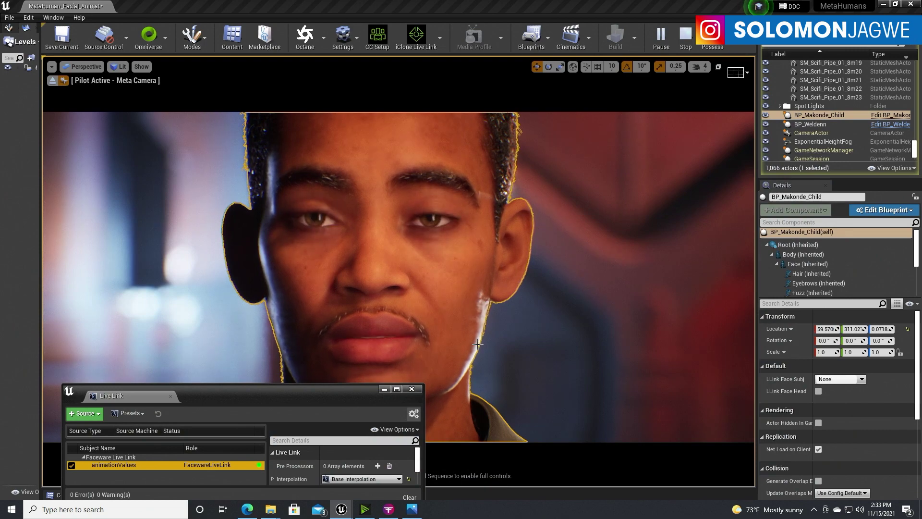
# Set the Body component to Use Animation Blueprint with Anim Class ABP_MetaHuman_Faceware_LiveLink_Body, and move the Live Link window off the face.
pyautogui.click(798, 264)
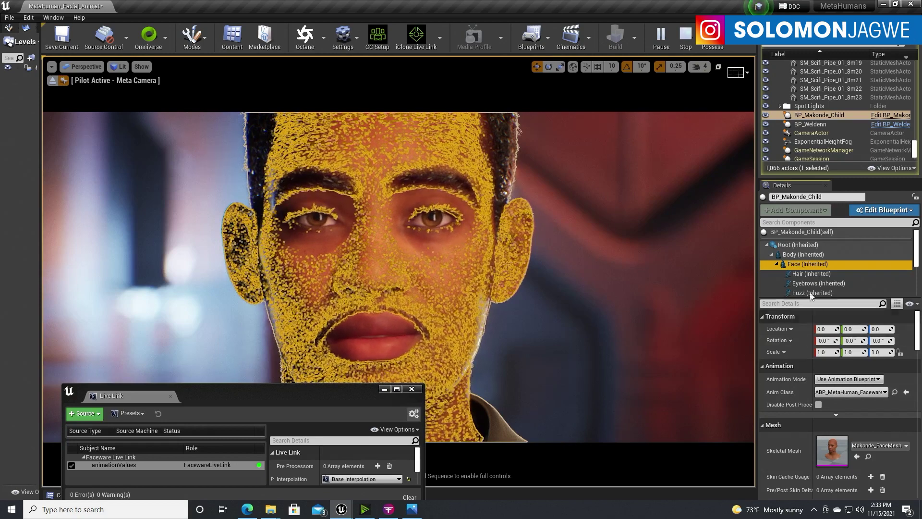
pyautogui.click(800, 256)
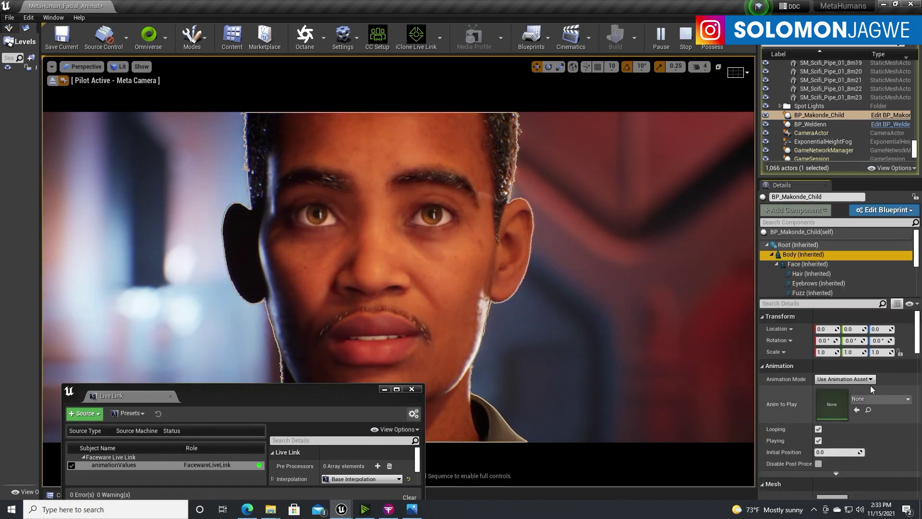
pyautogui.click(871, 379)
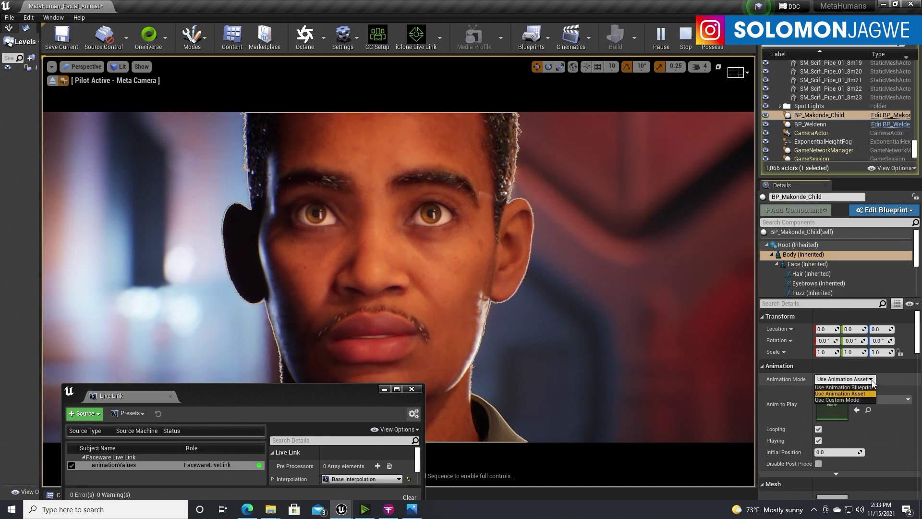
pyautogui.click(860, 388)
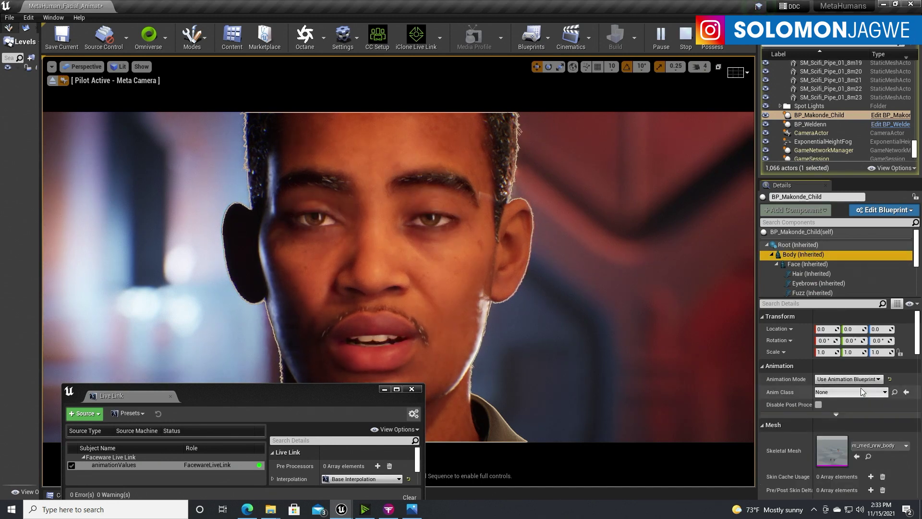
pyautogui.click(885, 393)
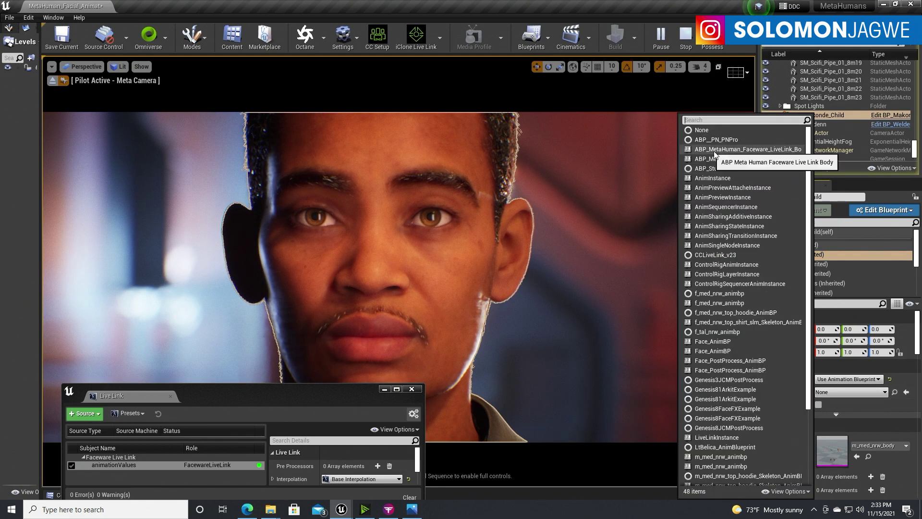
pyautogui.click(786, 149)
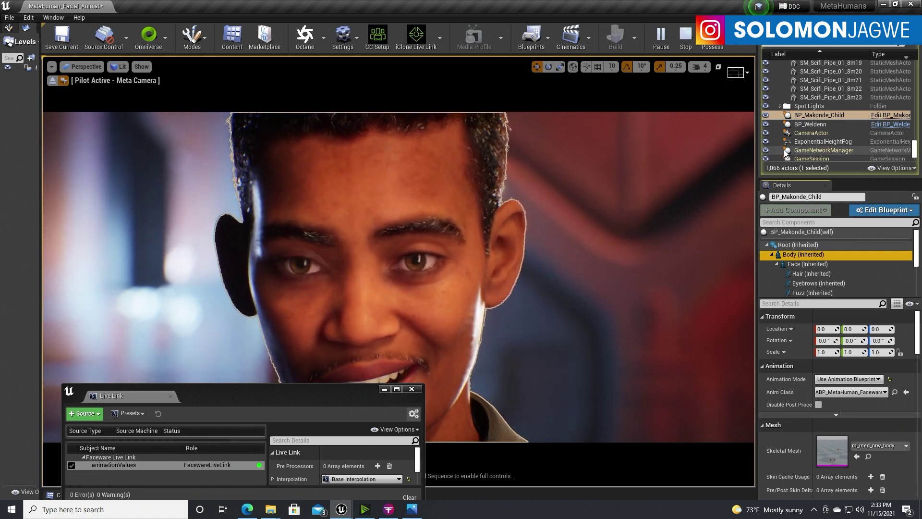
pyautogui.moveTo(286, 394); pyautogui.dragTo(750, 313)
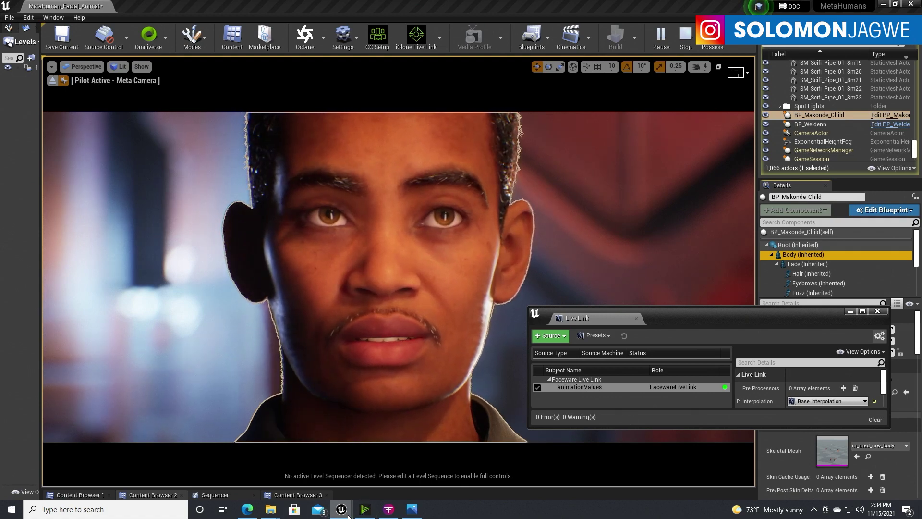
# View the creator's YouTube channel page in the browser and return to Unreal Engine.
pyautogui.click(247, 510)
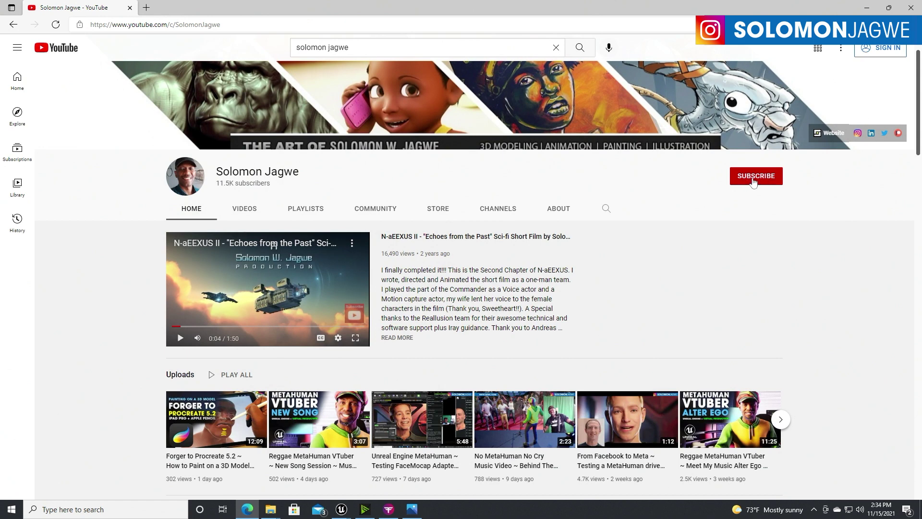
pyautogui.scroll(-1, 828, 247)
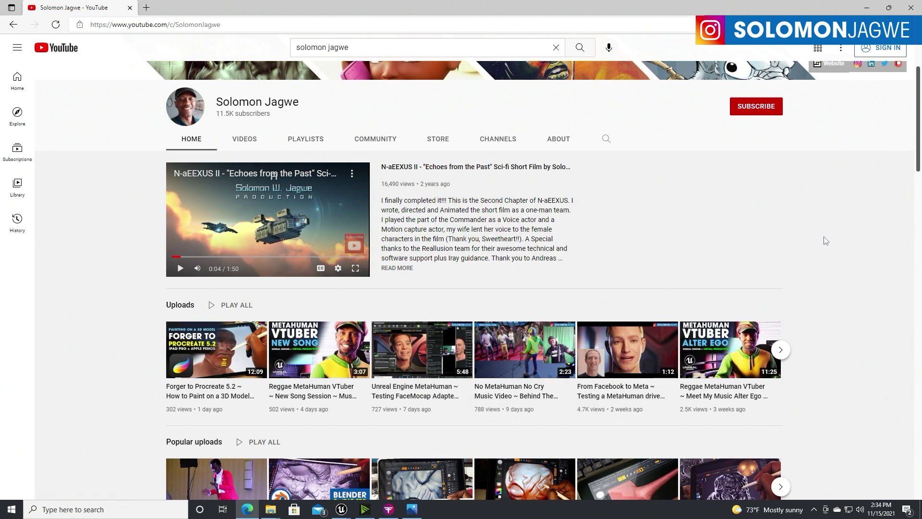
pyautogui.click(868, 9)
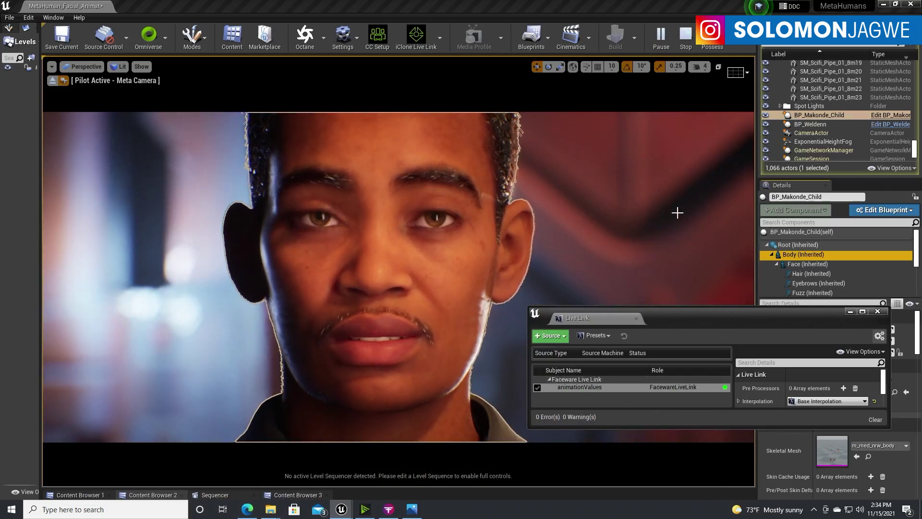
# Restore Faceware Studio to a smaller window, narrow its streaming panel and place it beside the MetaHuman's face.
pyautogui.click(389, 508)
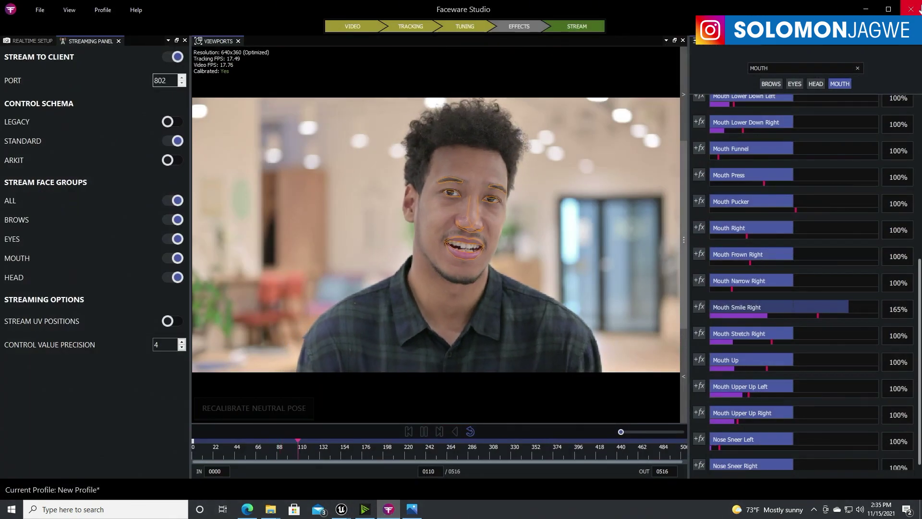
pyautogui.click(888, 9)
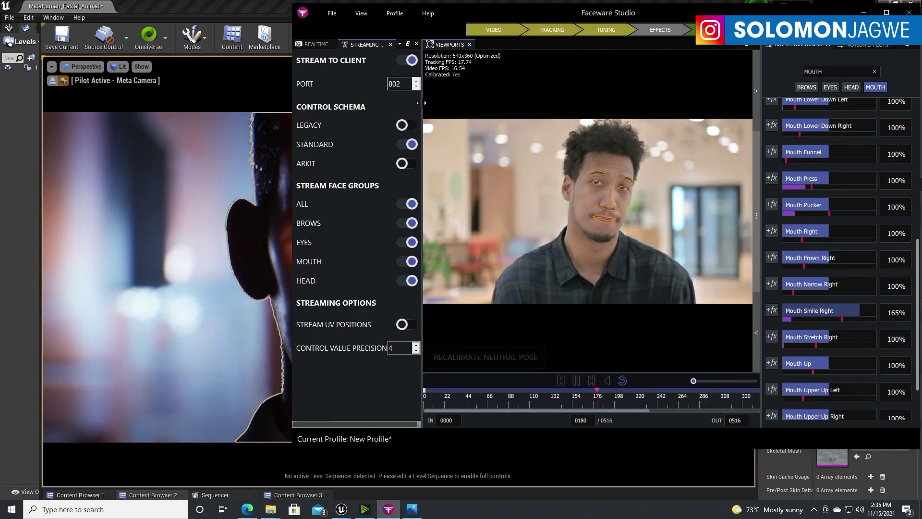
pyautogui.moveTo(422, 102); pyautogui.dragTo(340, 102)
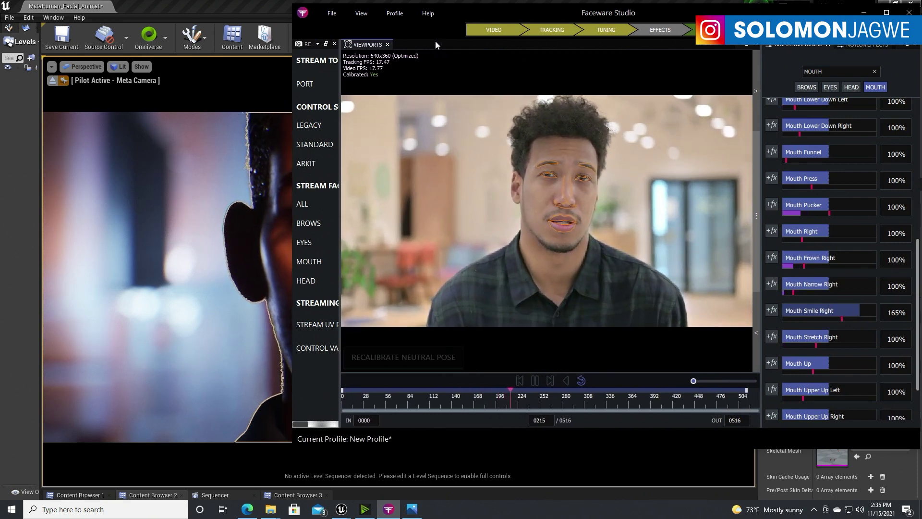
pyautogui.moveTo(465, 9); pyautogui.dragTo(702, 59)
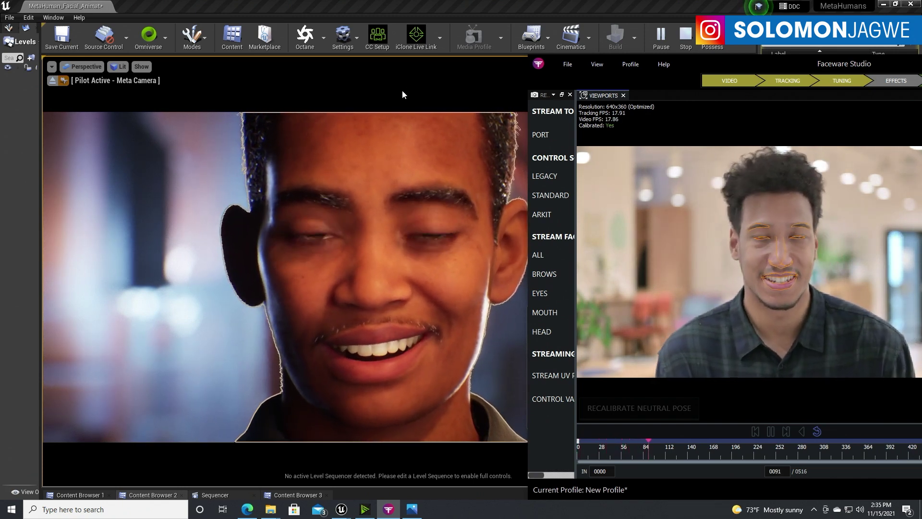
# Return to Unreal Engine and set all engine scalability quality groups to Low.
pyautogui.click(358, 38)
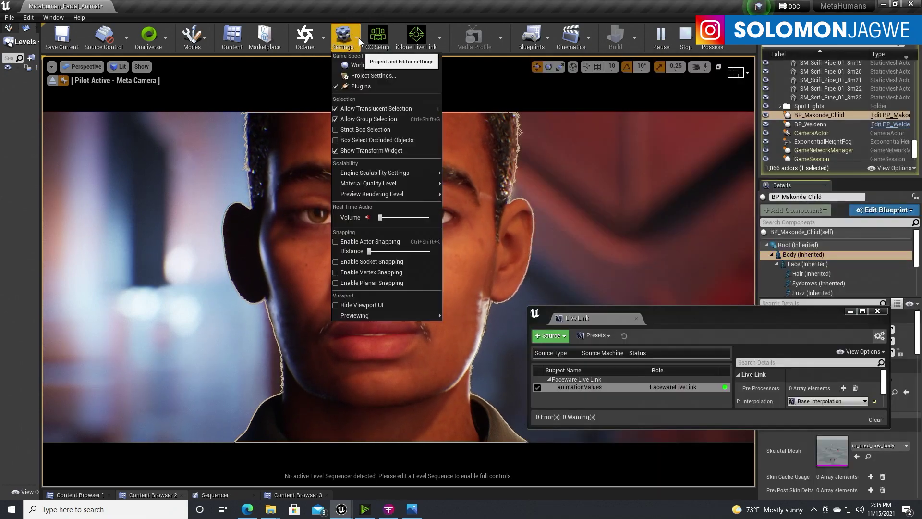
pyautogui.moveTo(410, 172)
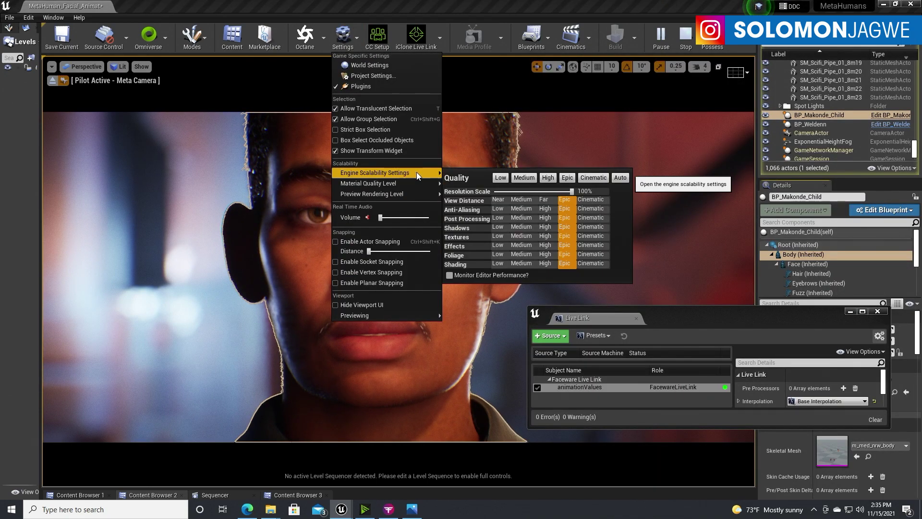
pyautogui.click(501, 179)
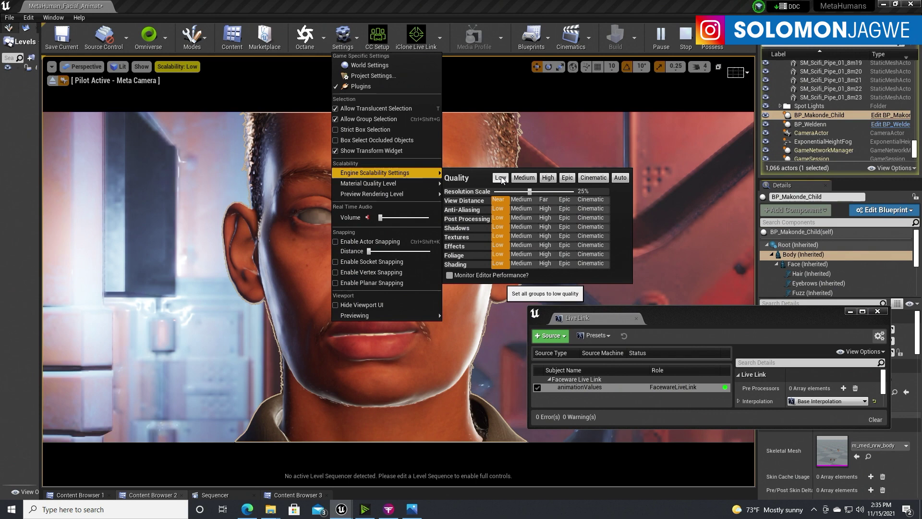
pyautogui.click(527, 151)
pyautogui.click(527, 151)
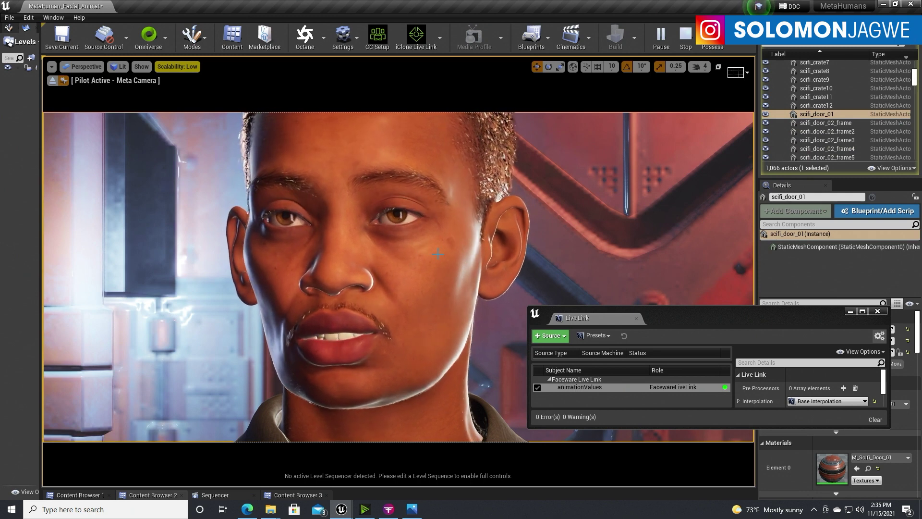
# Enable Show FPS in the level viewport.
pyautogui.click(52, 67)
pyautogui.click(51, 122)
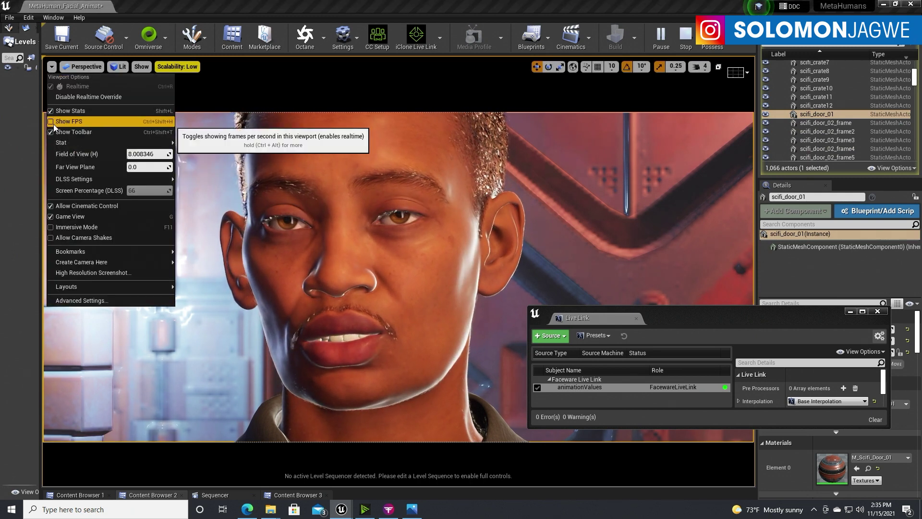
pyautogui.click(267, 128)
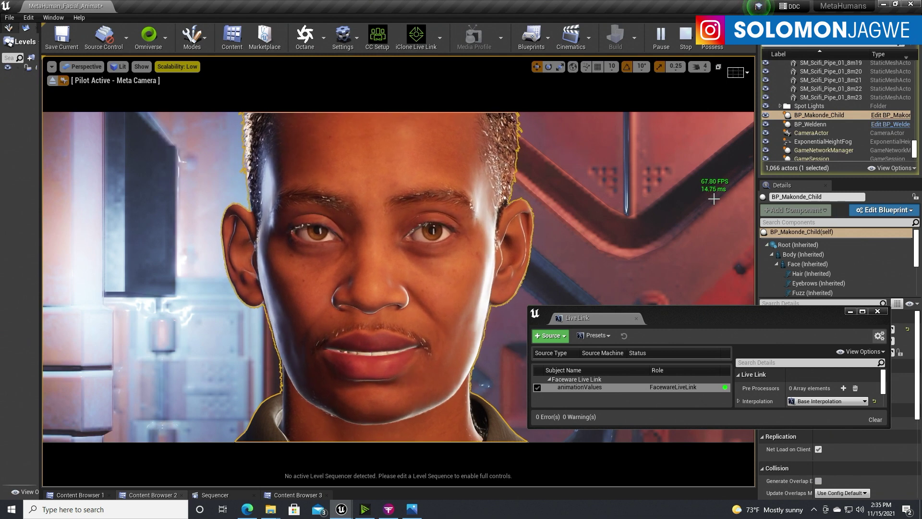
# Set all engine scalability quality groups to Epic to compare the viewport frame rate.
pyautogui.click(172, 67)
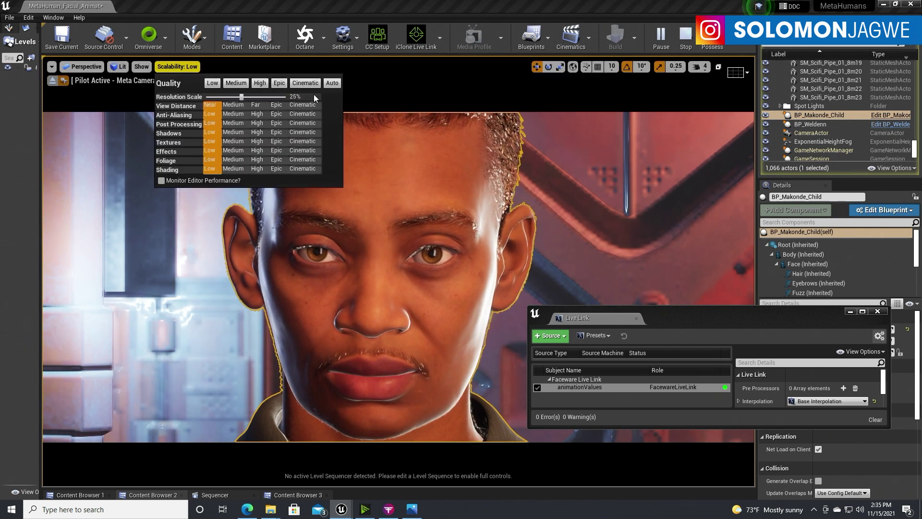
pyautogui.click(279, 83)
pyautogui.click(669, 135)
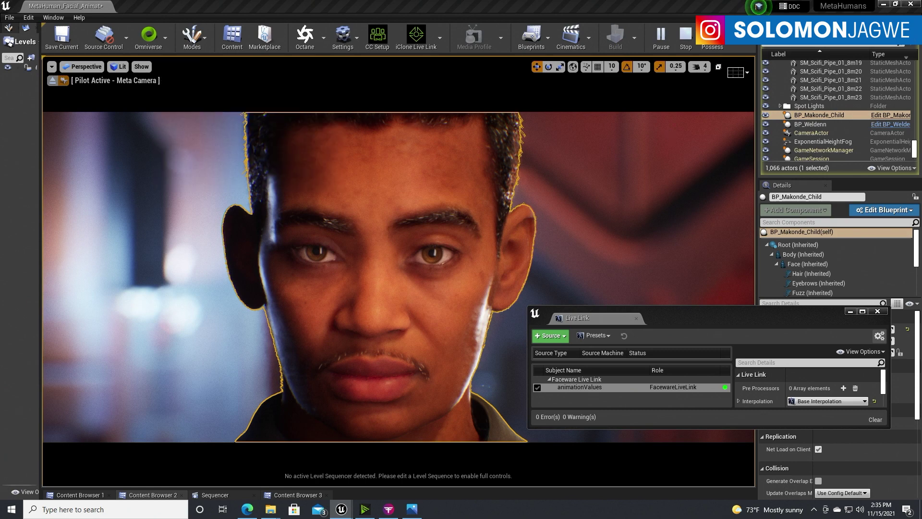
pyautogui.click(667, 135)
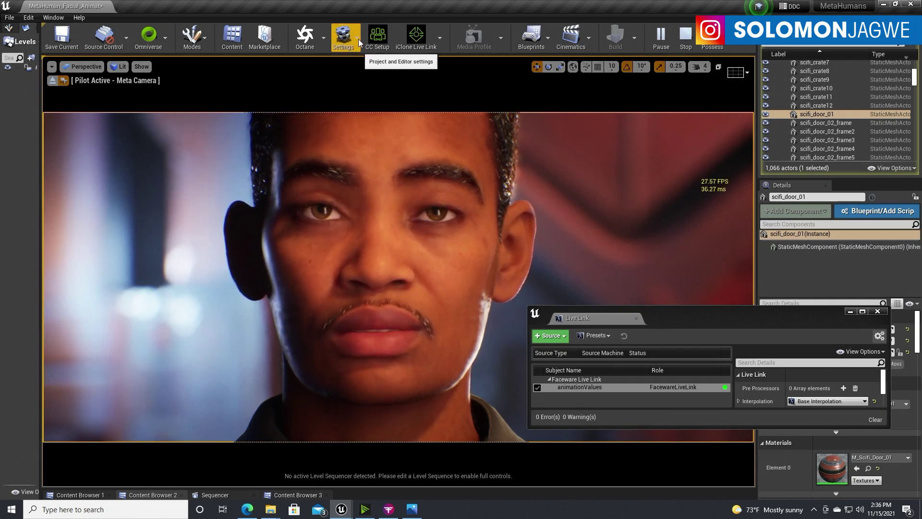
# Set all engine scalability quality groups to Low again to compare the frame rate.
pyautogui.click(358, 39)
pyautogui.moveTo(381, 174)
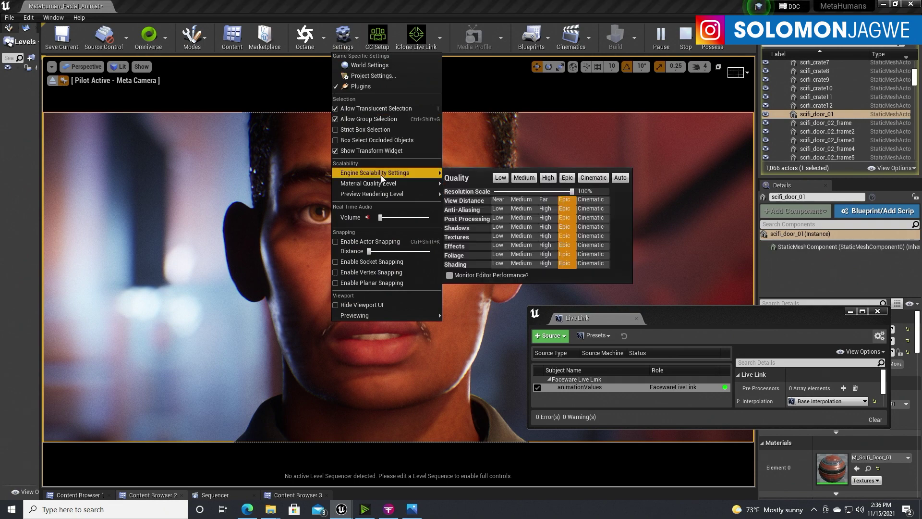
pyautogui.click(501, 177)
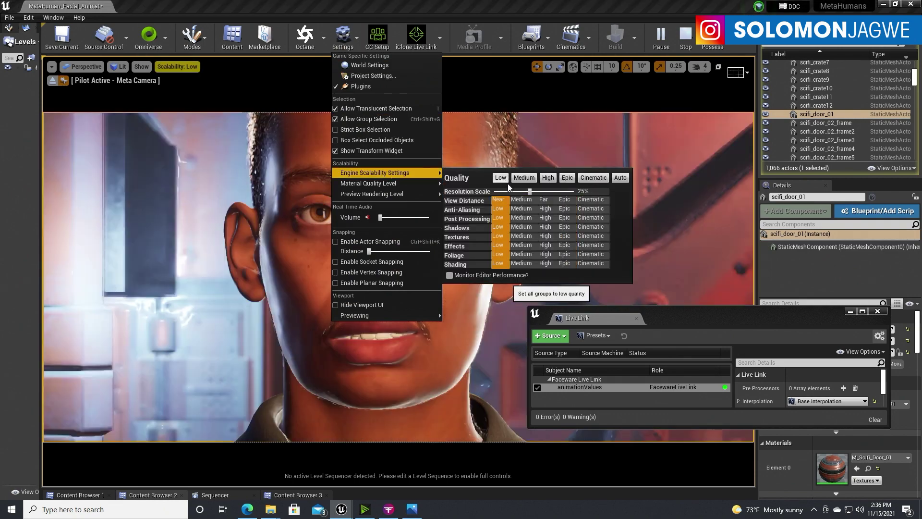
pyautogui.click(673, 178)
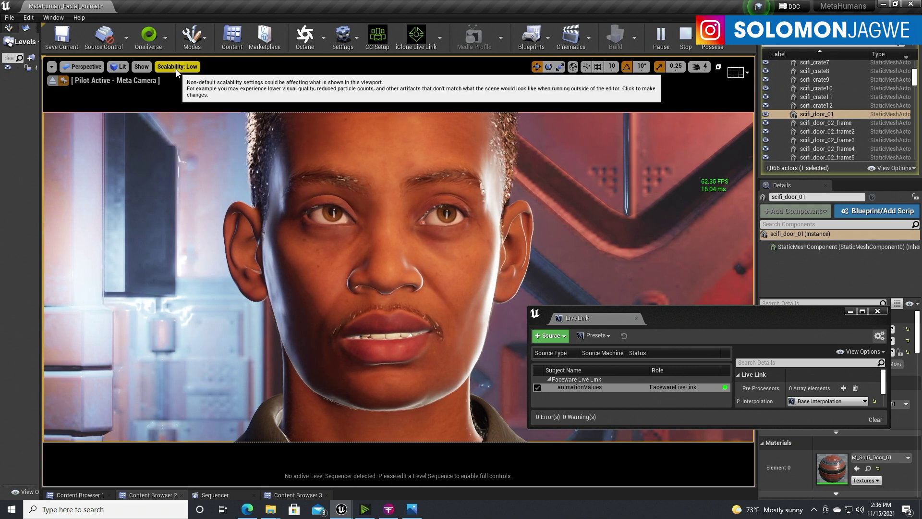
# Set all engine scalability quality groups back to Epic.
pyautogui.click(177, 66)
pyautogui.click(279, 84)
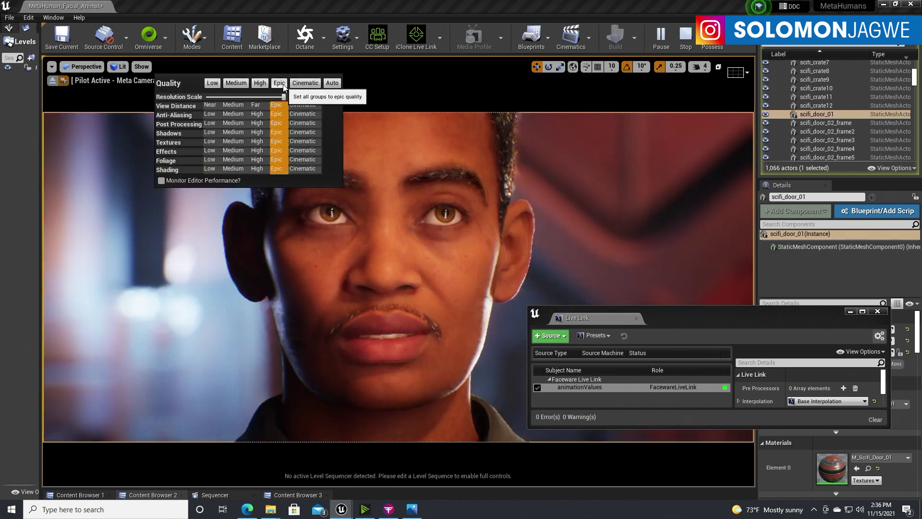
pyautogui.click(625, 189)
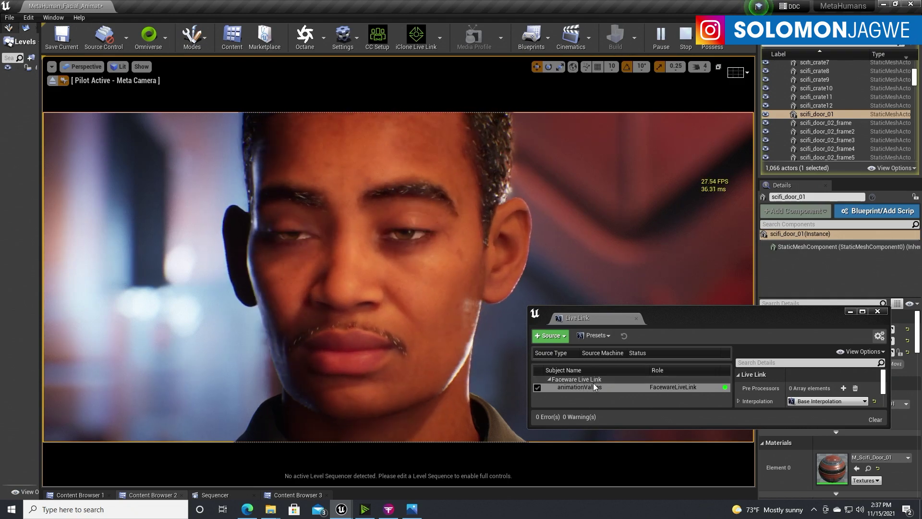
# Review the Faceware Studio 1.5 new features image in Photos, and bring Faceware Studio up beside the MetaHuman.
pyautogui.click(410, 511)
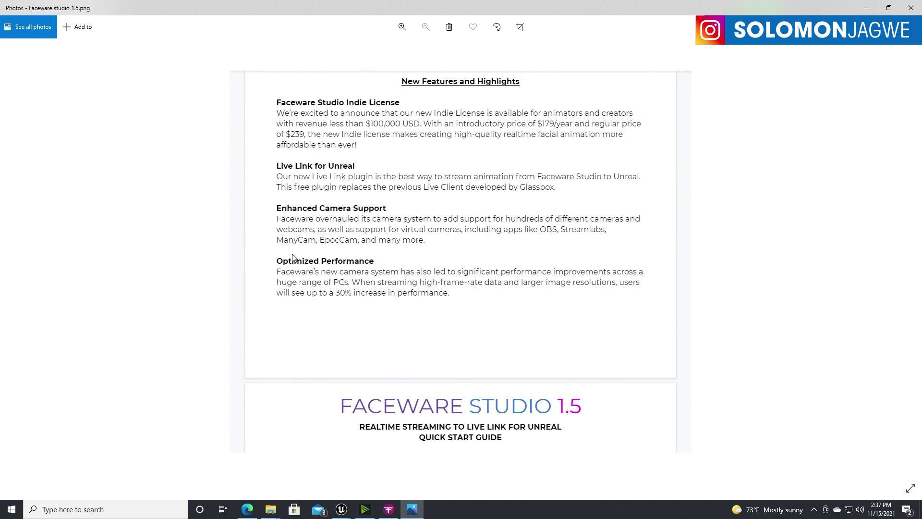
pyautogui.click(870, 8)
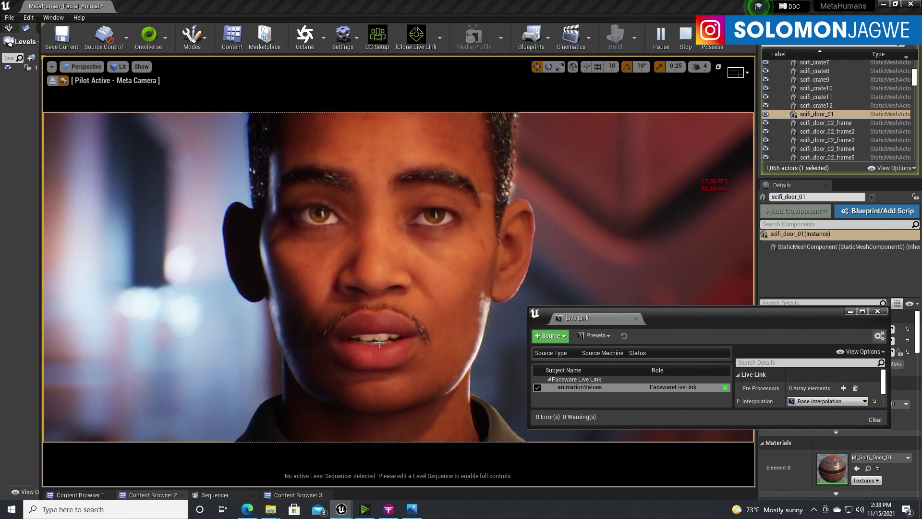
pyautogui.click(388, 509)
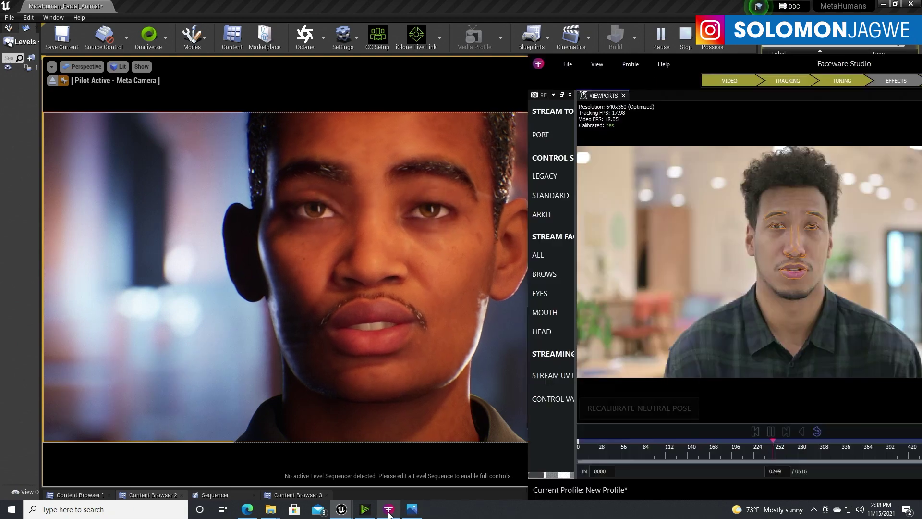